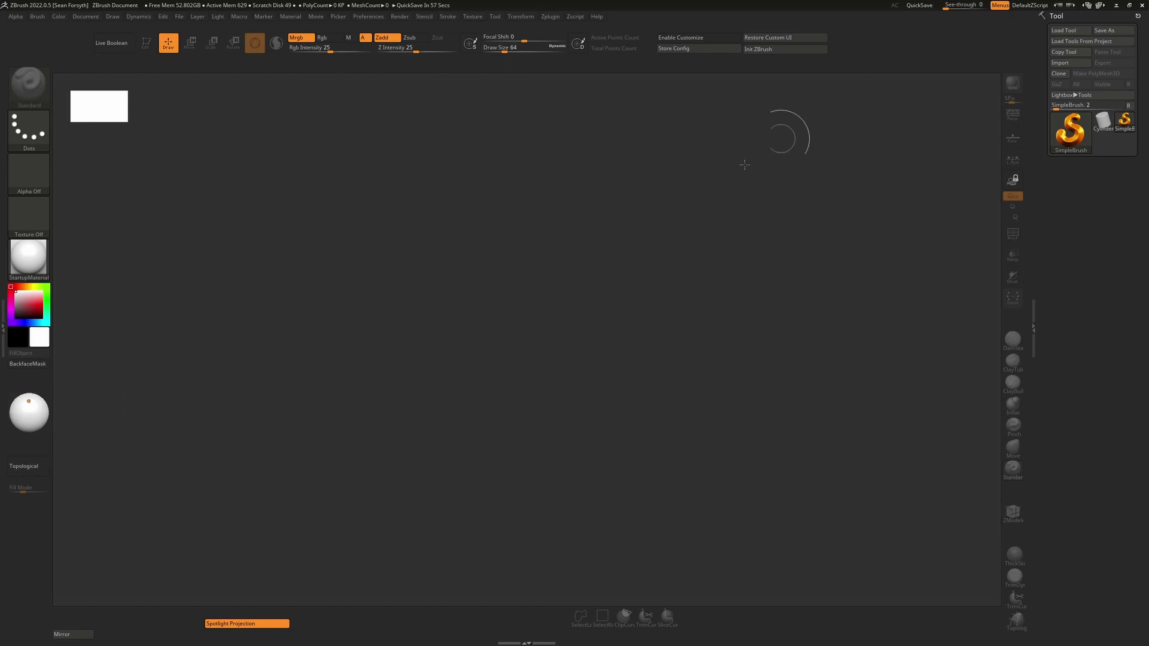
- Dock the Zplugin palette in the left tray and expand its Text 3D & Vector Shapes settings
{"action": "left_click", "coordinate": [556, 19]}
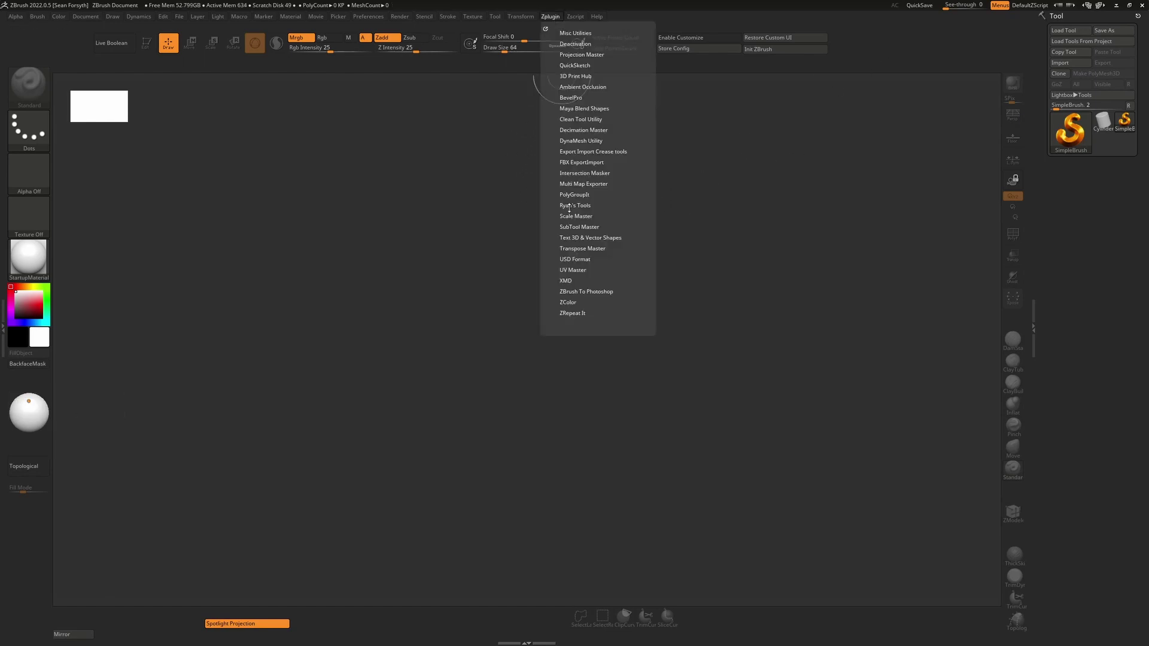
{"action": "left_click", "coordinate": [594, 238]}
{"action": "left_click", "coordinate": [596, 238]}
{"action": "left_click", "coordinate": [3, 327]}
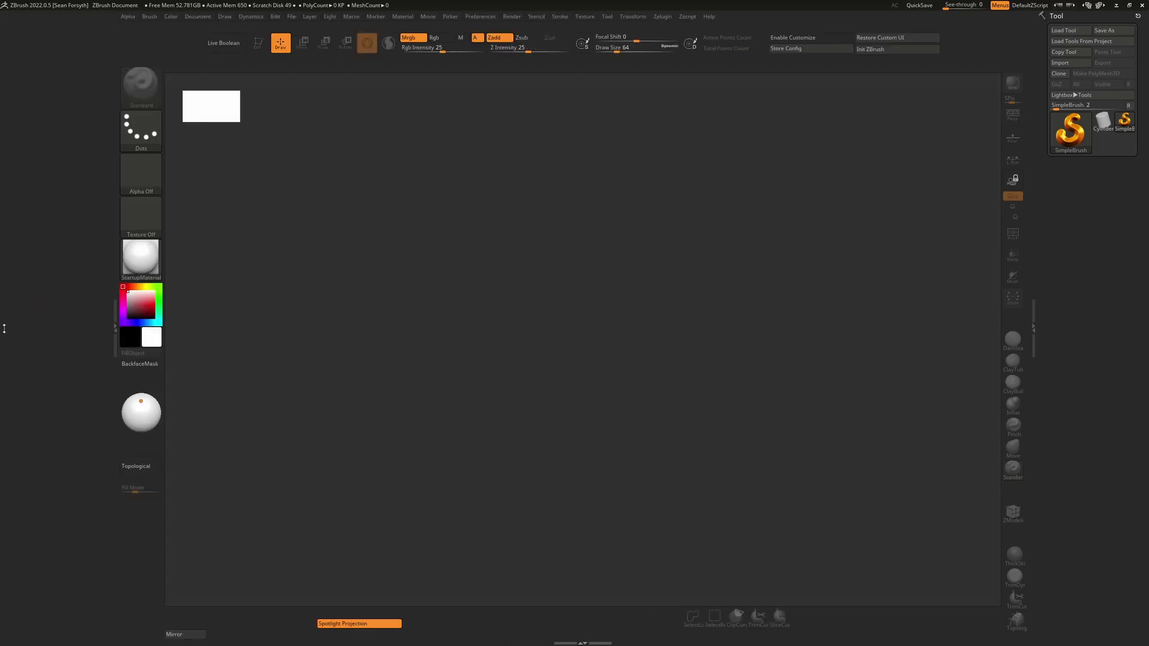
{"action": "left_click", "coordinate": [661, 18]}
{"action": "left_click_drag", "start_coordinate": [656, 28], "coordinate": [71, 137]}
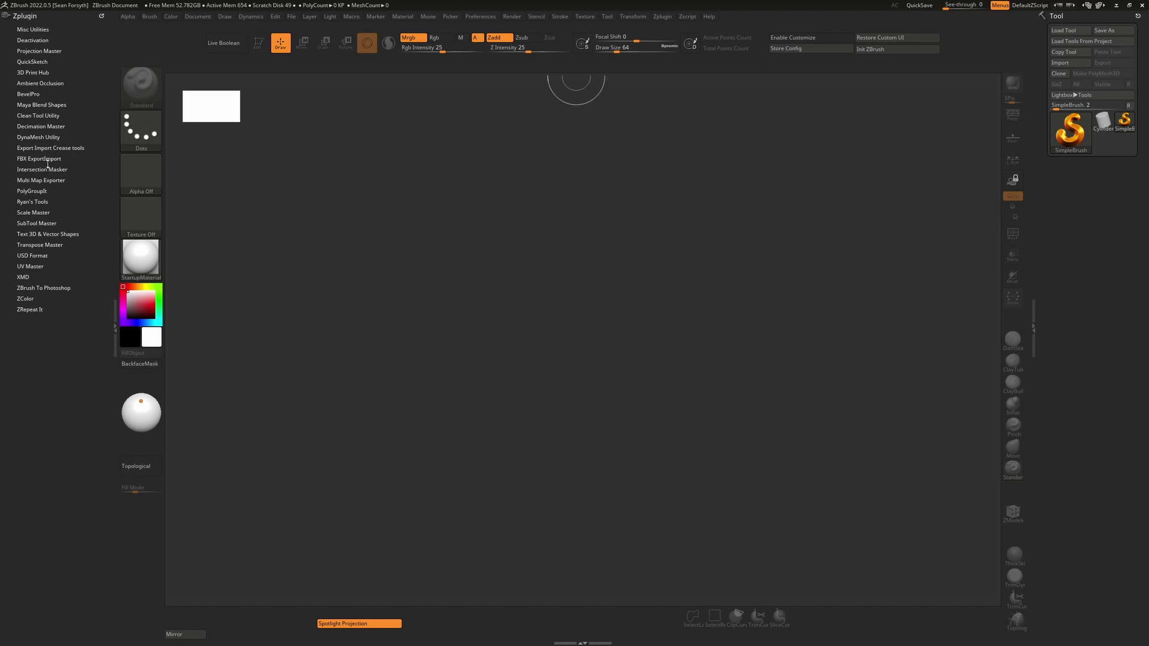
{"action": "left_click", "coordinate": [44, 234]}
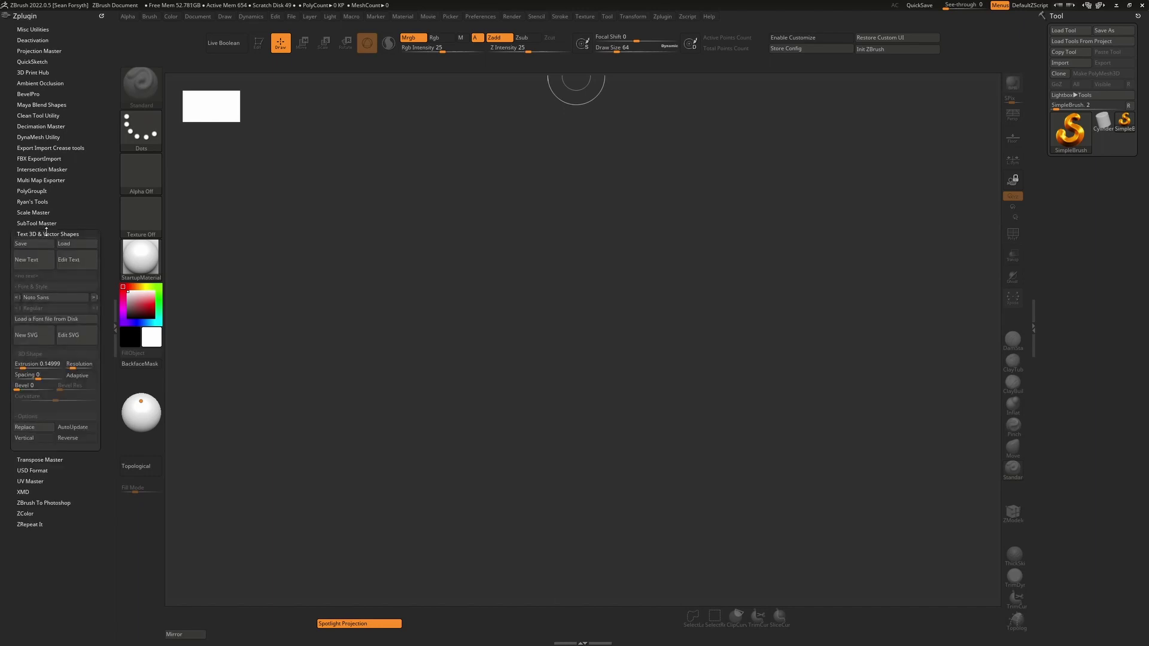
- Create new 3D text reading "This is my text" and draw it on the canvas in Edit mode
{"action": "left_click", "coordinate": [40, 262]}
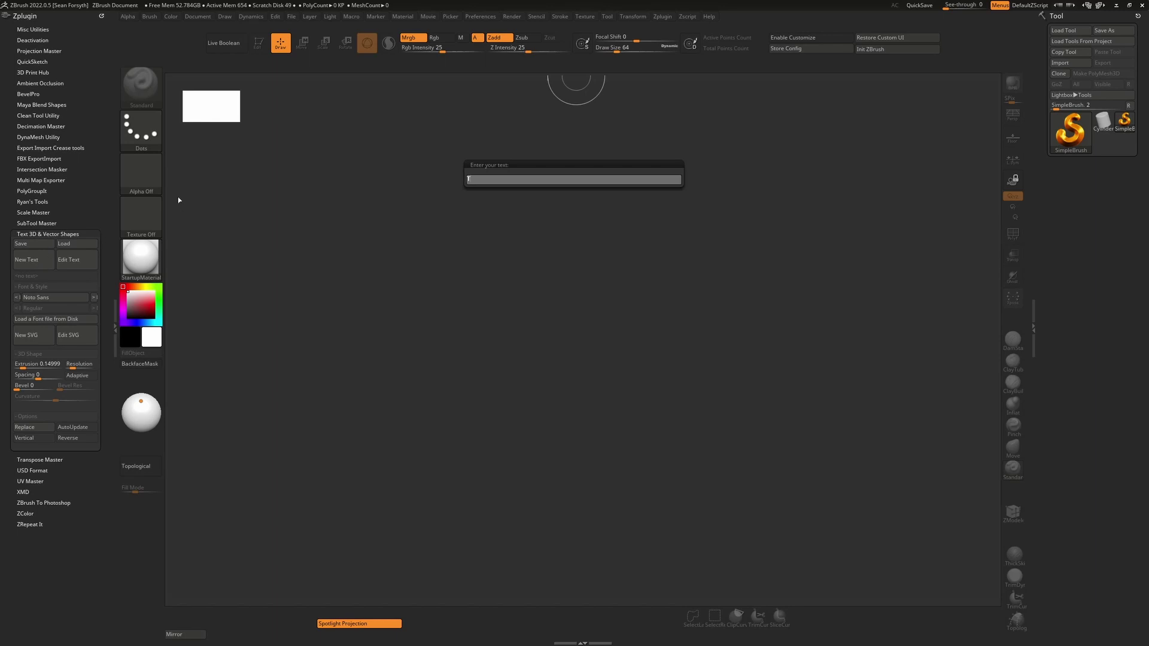
{"action": "type", "text": "This is my text"}
{"action": "key", "text": "Return"}
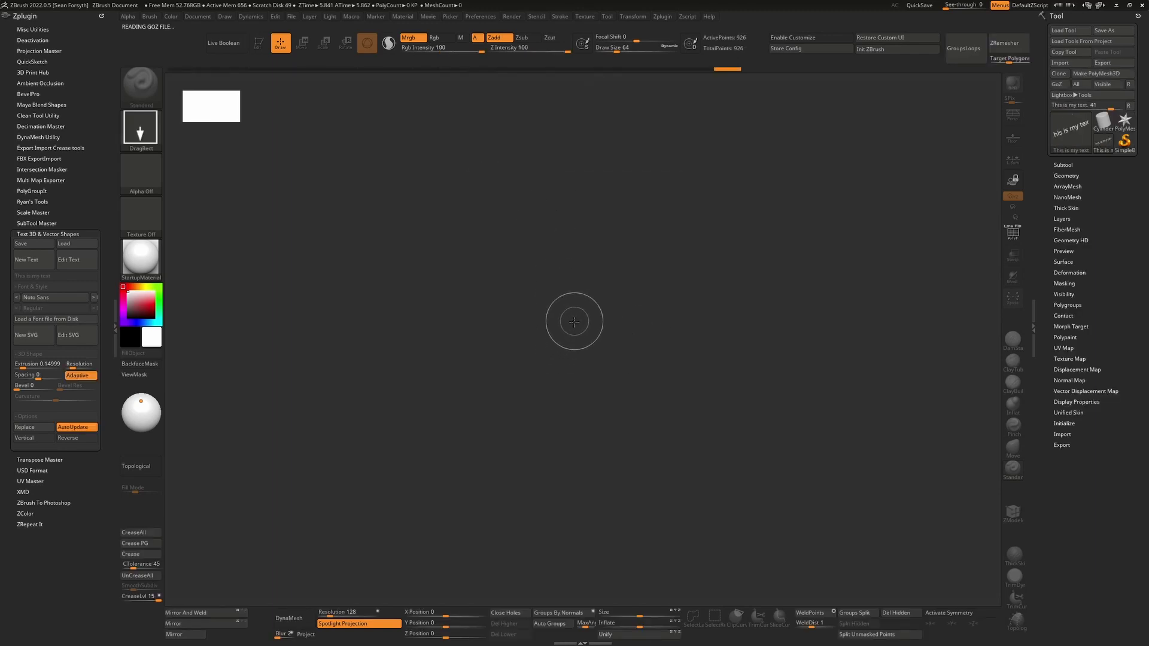
{"action": "mouse_move", "coordinate": [569, 321]}
{"action": "left_mouse_down"}
{"action": "mouse_move", "coordinate": [567, 413]}
{"action": "mouse_move", "coordinate": [562, 404]}
{"action": "left_mouse_up"}
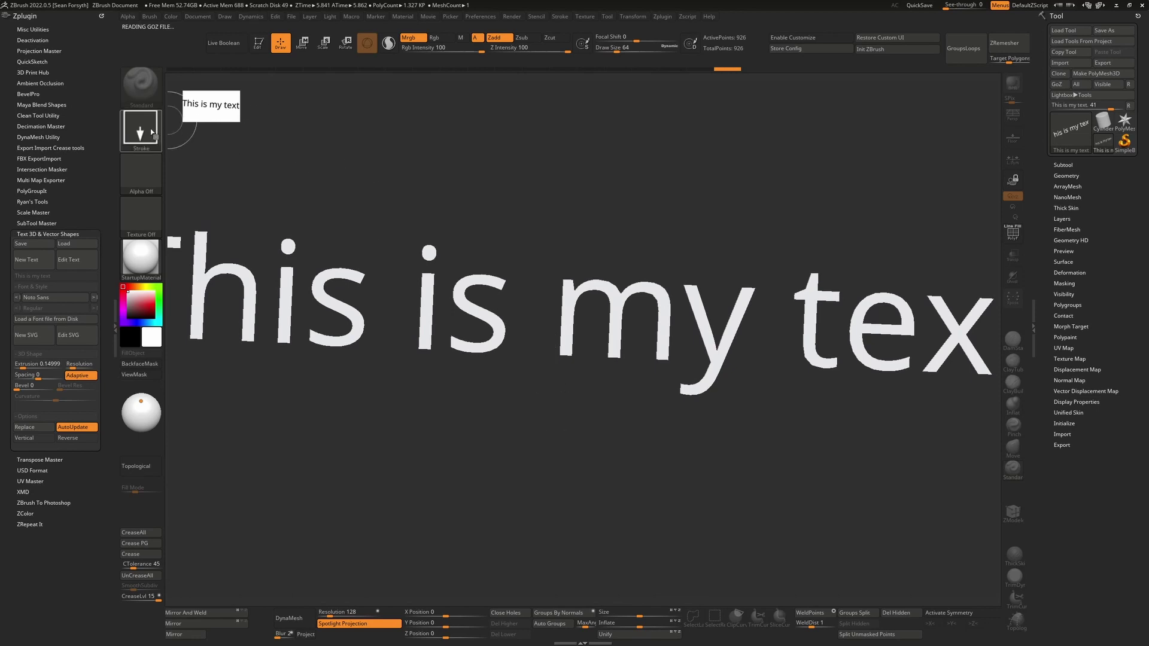
{"action": "left_click", "coordinate": [260, 44]}
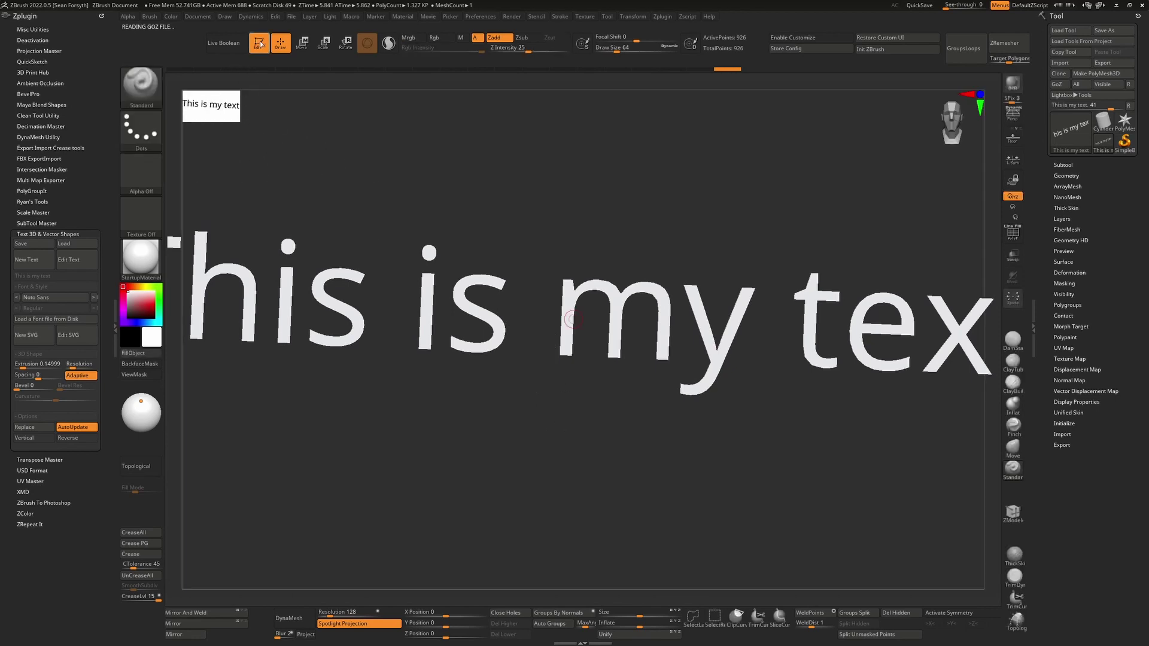
{"action": "left_click_drag", "start_coordinate": [569, 319], "coordinate": [488, 299]}
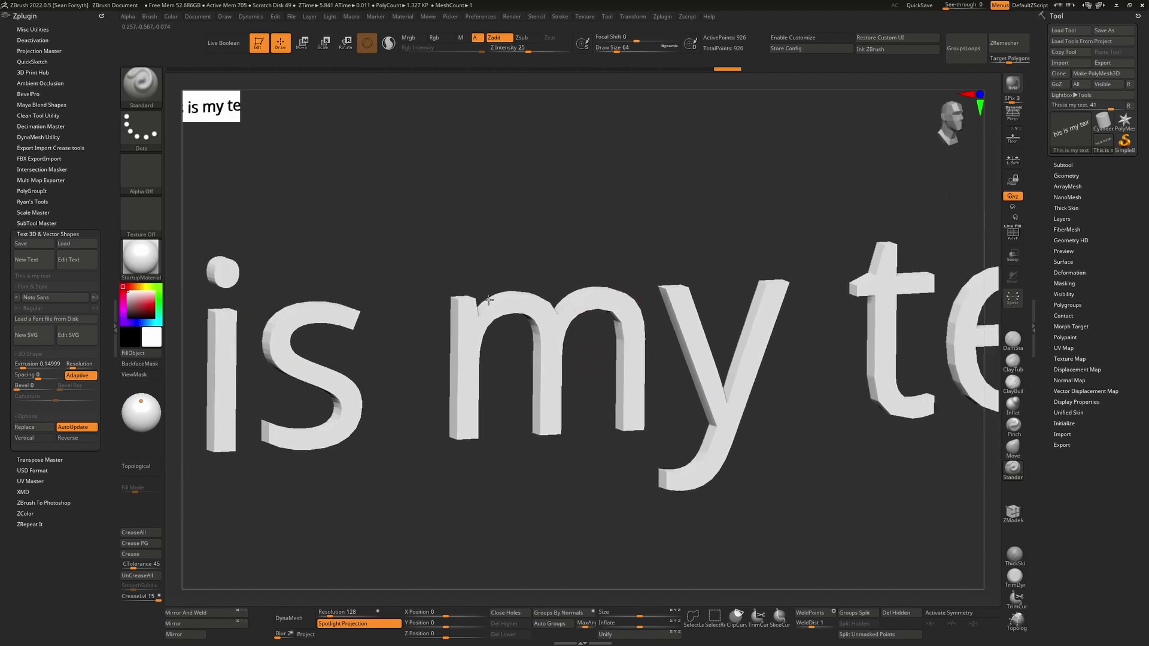
- Increase the 3D text's Resolution for smoother letter curves, checking the result with the polyframe display
{"action": "left_click", "coordinate": [72, 364]}
{"action": "type", "text": "3"}
{"action": "left_click_drag", "start_coordinate": [72, 365], "coordinate": [80, 366]}
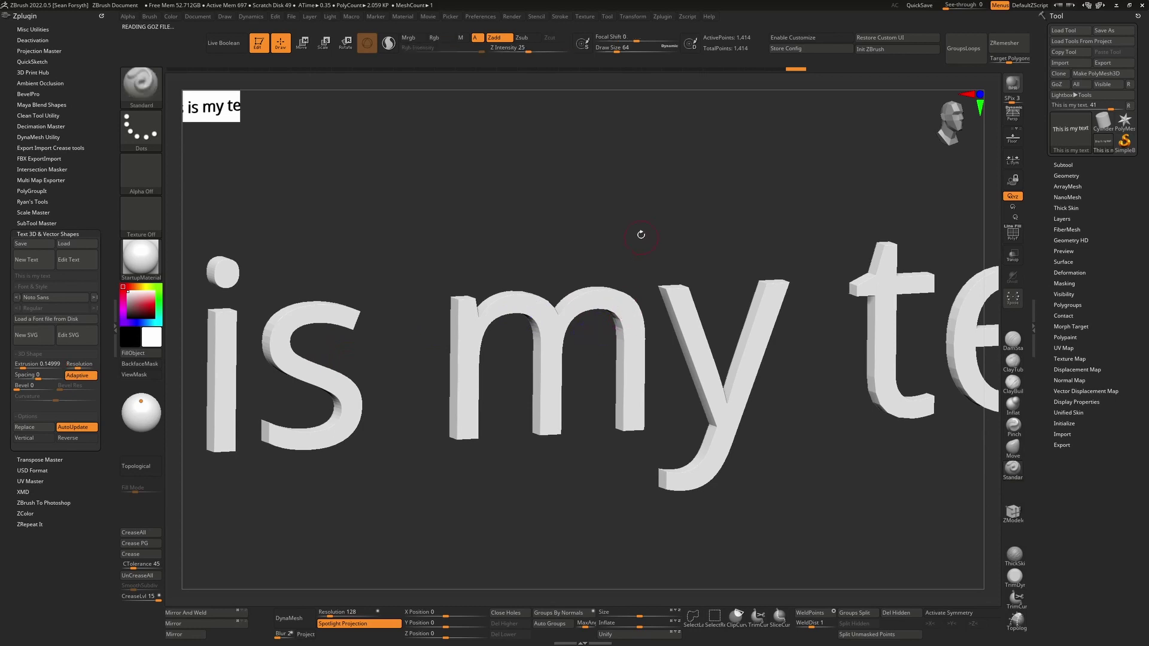
{"action": "key", "text": "shift+f"}
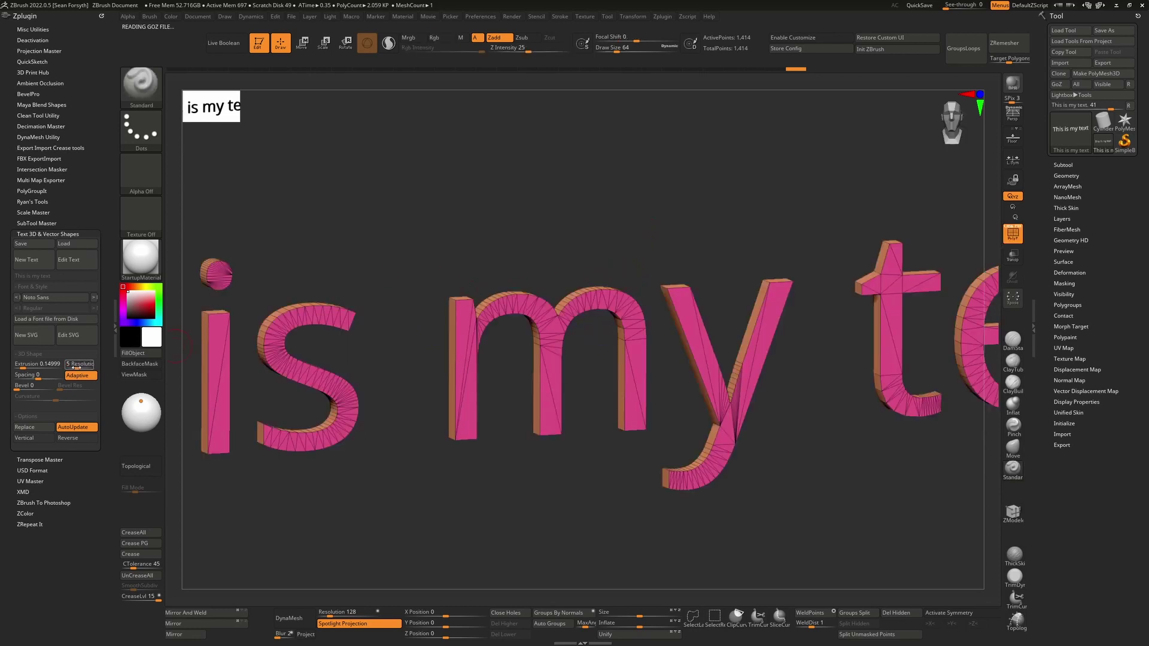
{"action": "left_click_drag", "start_coordinate": [77, 367], "coordinate": [91, 366]}
{"action": "key", "text": "shift+f"}
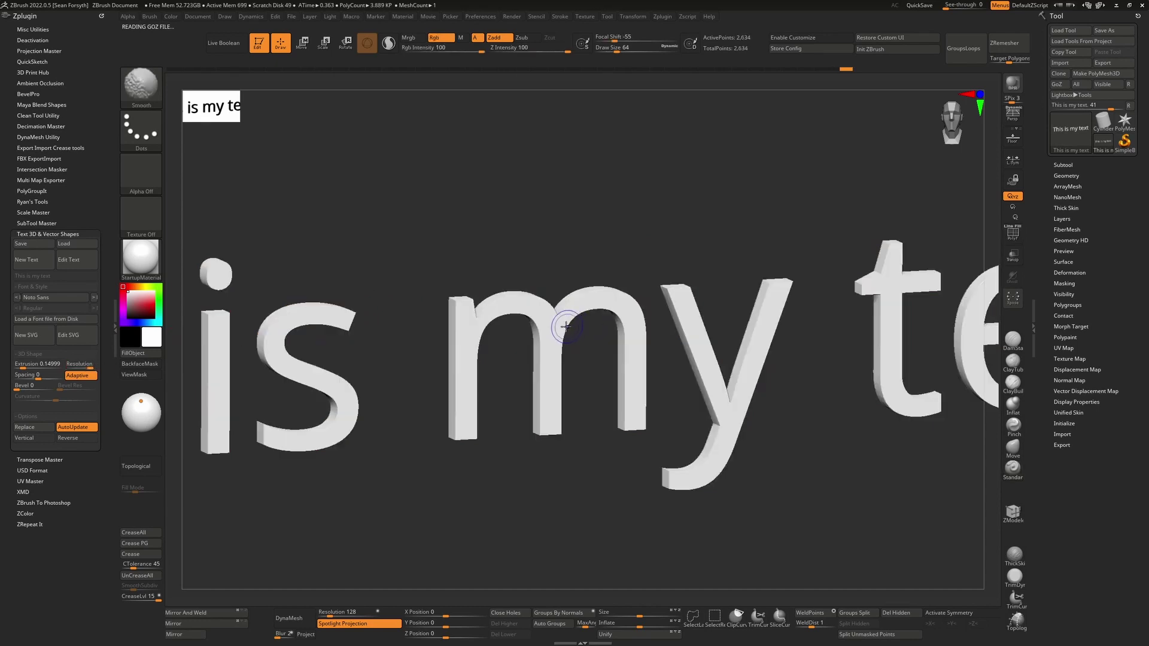
{"action": "left_click_drag", "start_coordinate": [567, 221], "coordinate": [248, 323]}
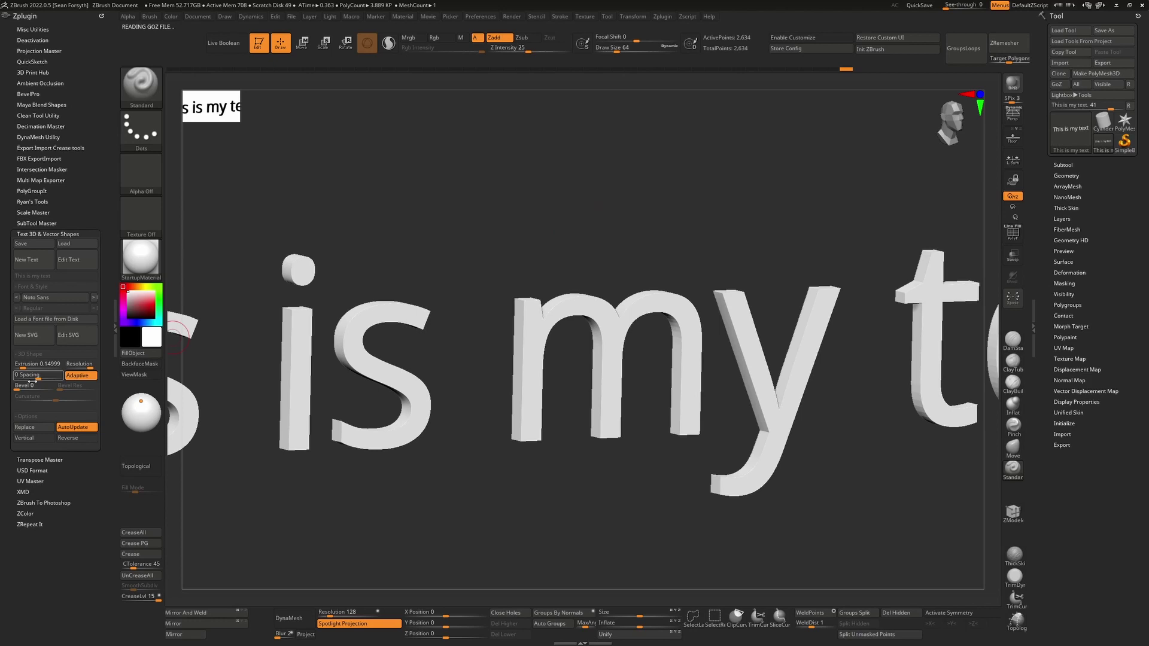
- Set the 3D text's Bevel to 23 with the polyframe display turned on
{"action": "left_click_drag", "start_coordinate": [17, 388], "coordinate": [20, 388]}
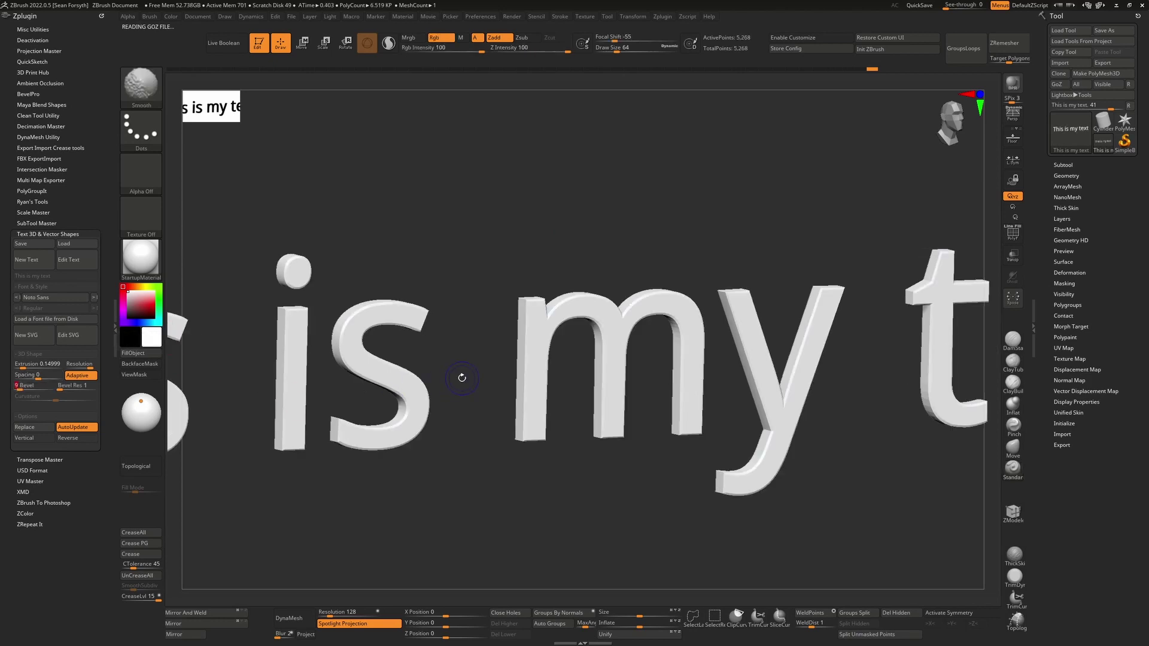
{"action": "key", "text": "shift+f"}
{"action": "left_click_drag", "start_coordinate": [469, 464], "coordinate": [462, 445]}
{"action": "right_click_drag", "start_coordinate": [433, 381], "coordinate": [429, 330], "text": "ctrl"}
{"action": "left_click_drag", "start_coordinate": [21, 387], "coordinate": [26, 388]}
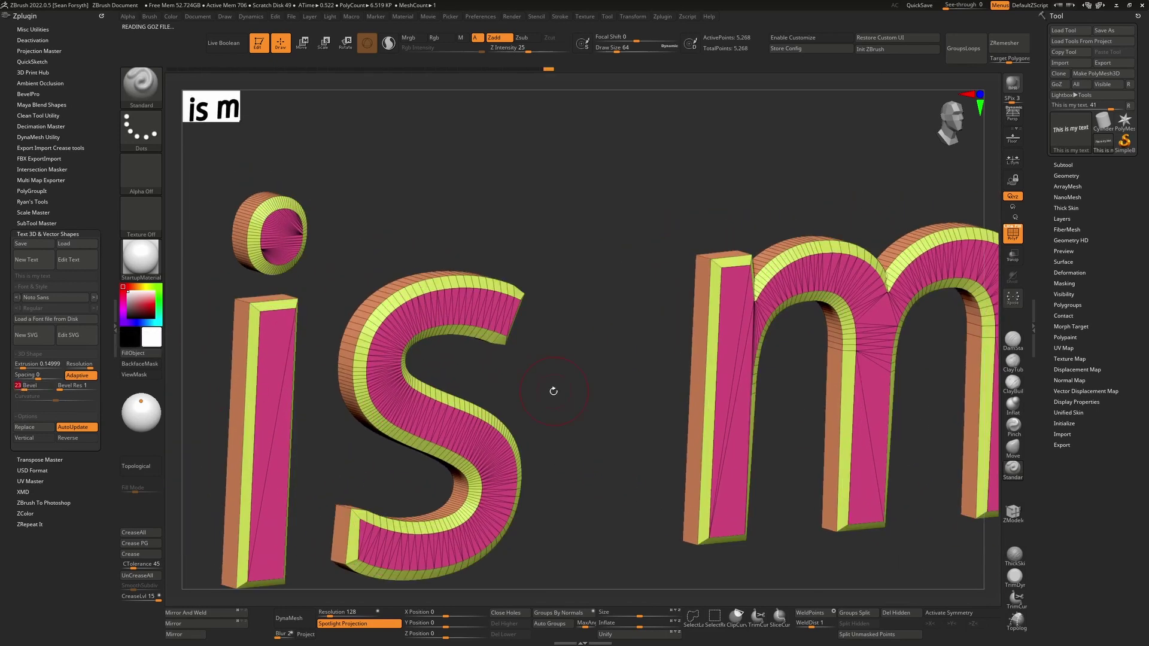
{"action": "left_click_drag", "start_coordinate": [554, 391], "coordinate": [554, 389]}
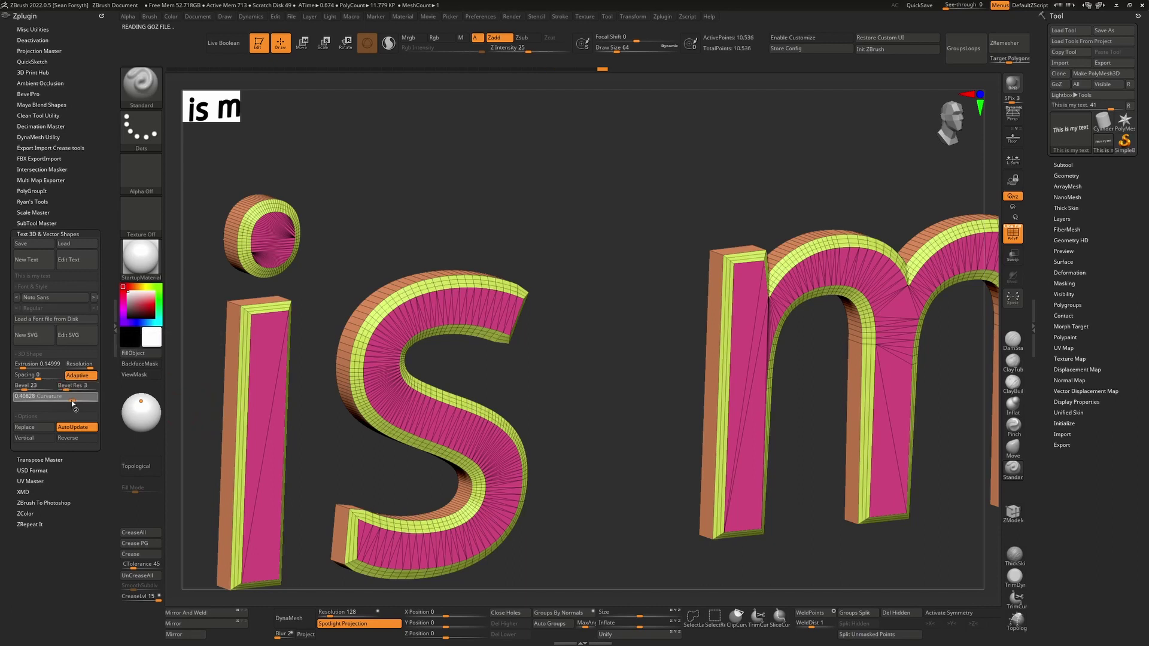
- Set the bevel's Curvature to 0.57396 and inspect the rounded letter edges up close
{"action": "left_click_drag", "start_coordinate": [73, 404], "coordinate": [76, 402]}
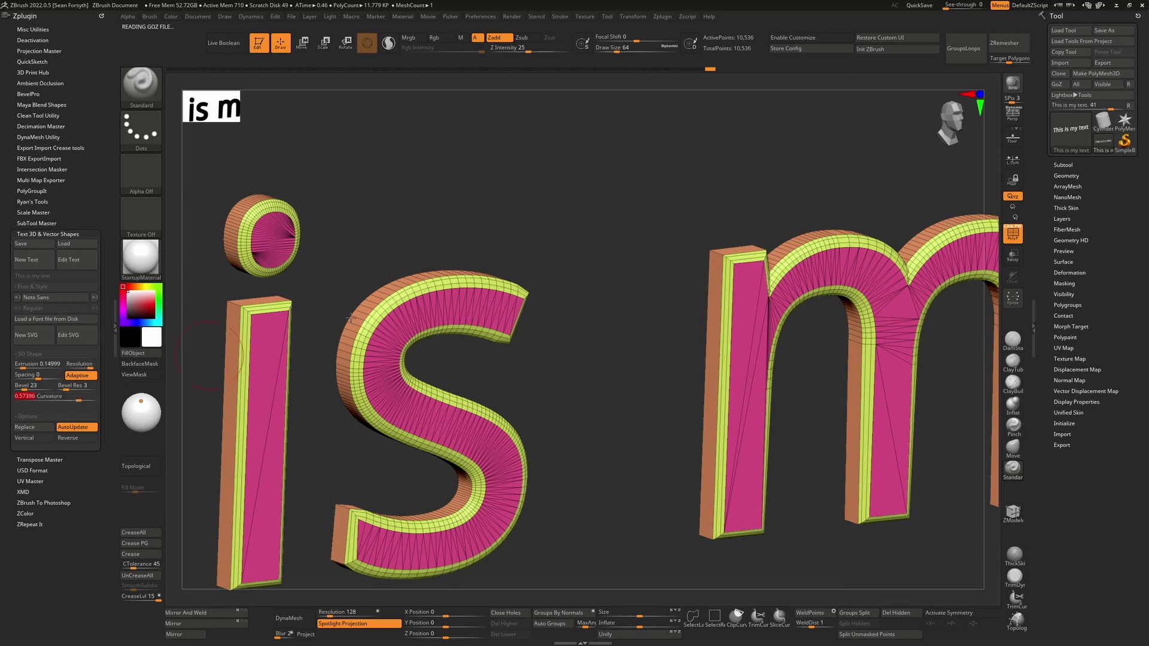
{"action": "right_click_drag", "start_coordinate": [579, 299], "coordinate": [488, 342]}
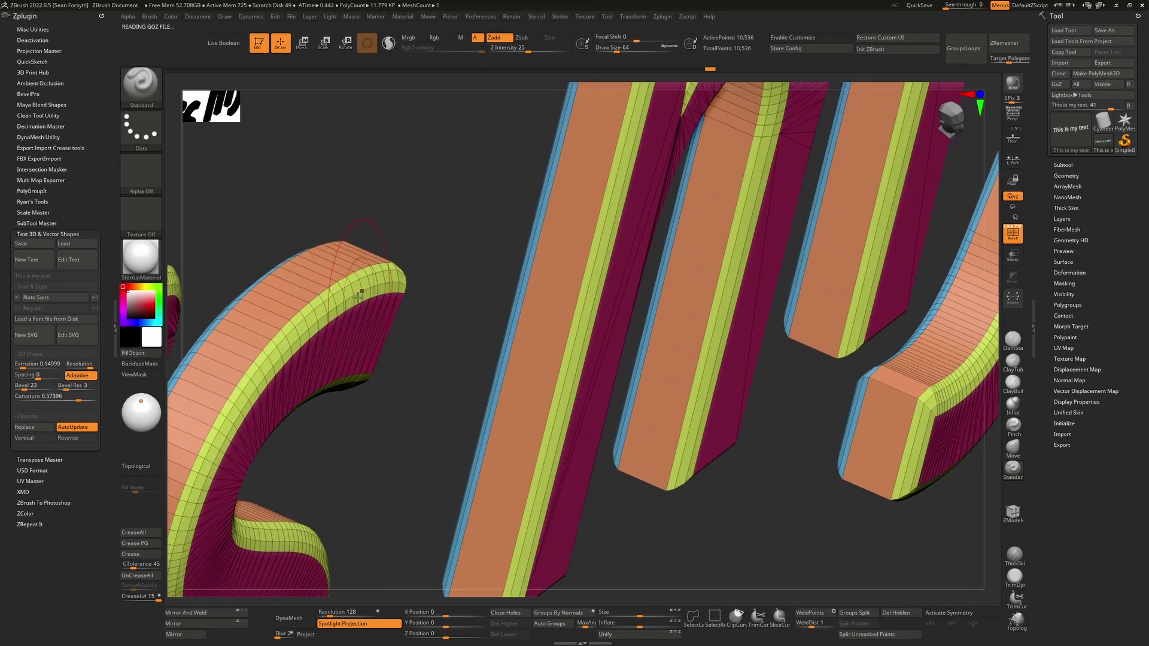
{"action": "key", "text": "s"}
{"action": "left_click_drag", "start_coordinate": [279, 197], "coordinate": [276, 197]}
{"action": "right_click_drag", "start_coordinate": [279, 197], "coordinate": [447, 143], "text": "alt"}
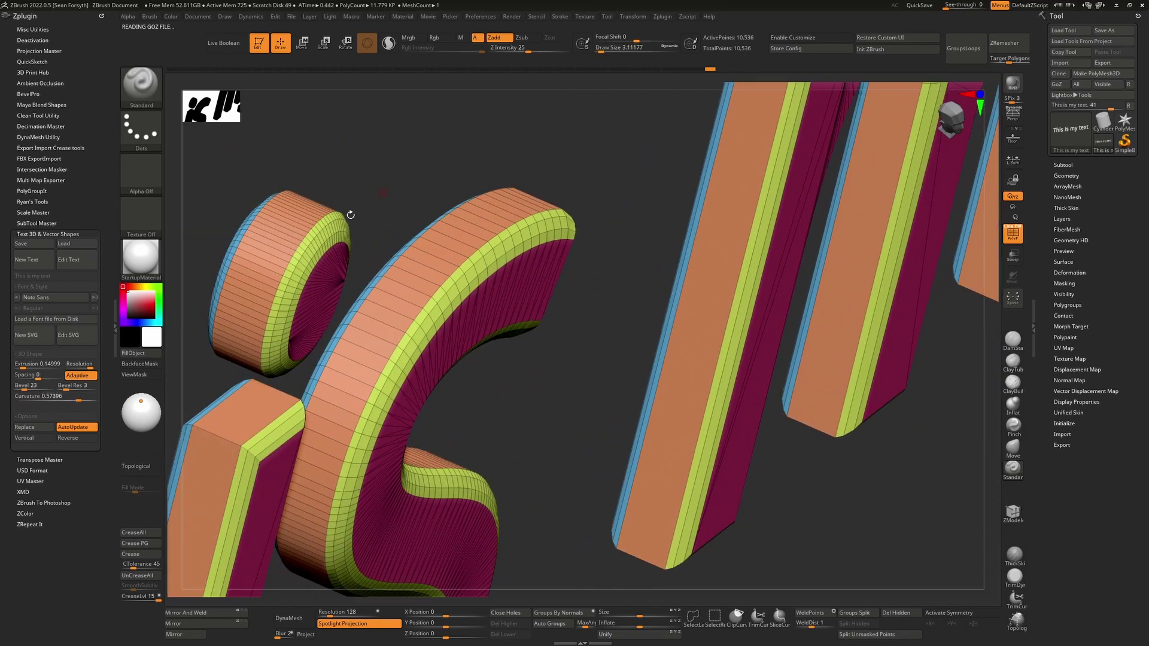
- Set the Bevel Resolution to 7 and the Curvature to 0.84615, and view the letters without polyframe
{"action": "left_click", "coordinate": [67, 388]}
{"action": "type", "text": "4"}
{"action": "key", "text": "Return"}
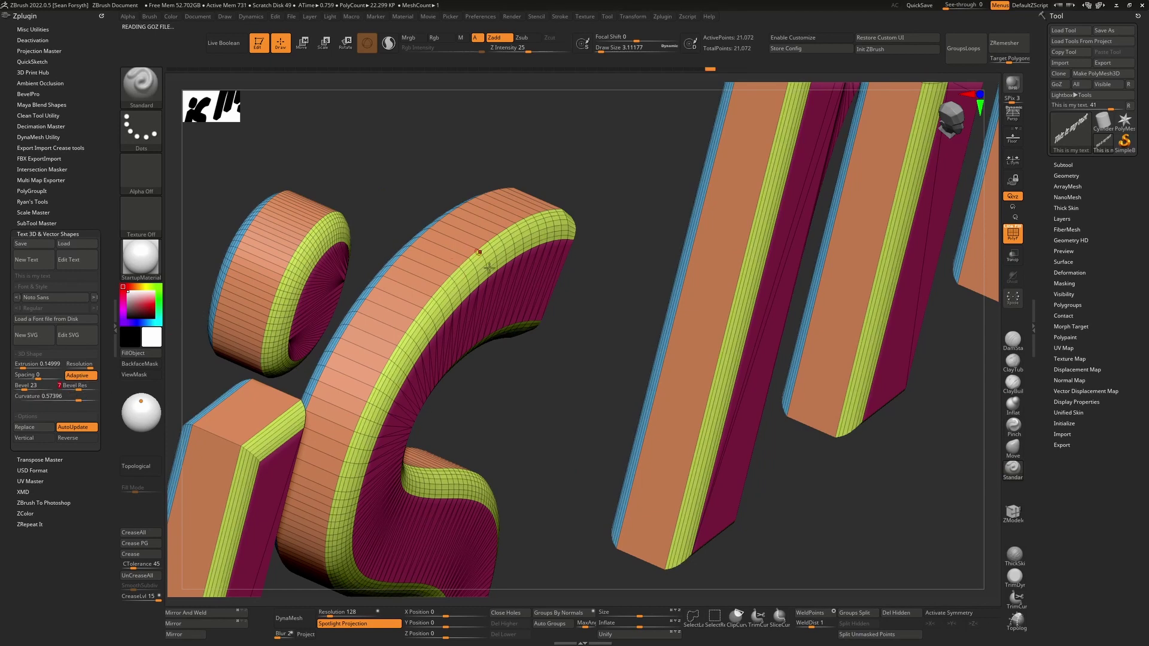
{"action": "left_click_drag", "start_coordinate": [77, 398], "coordinate": [88, 402]}
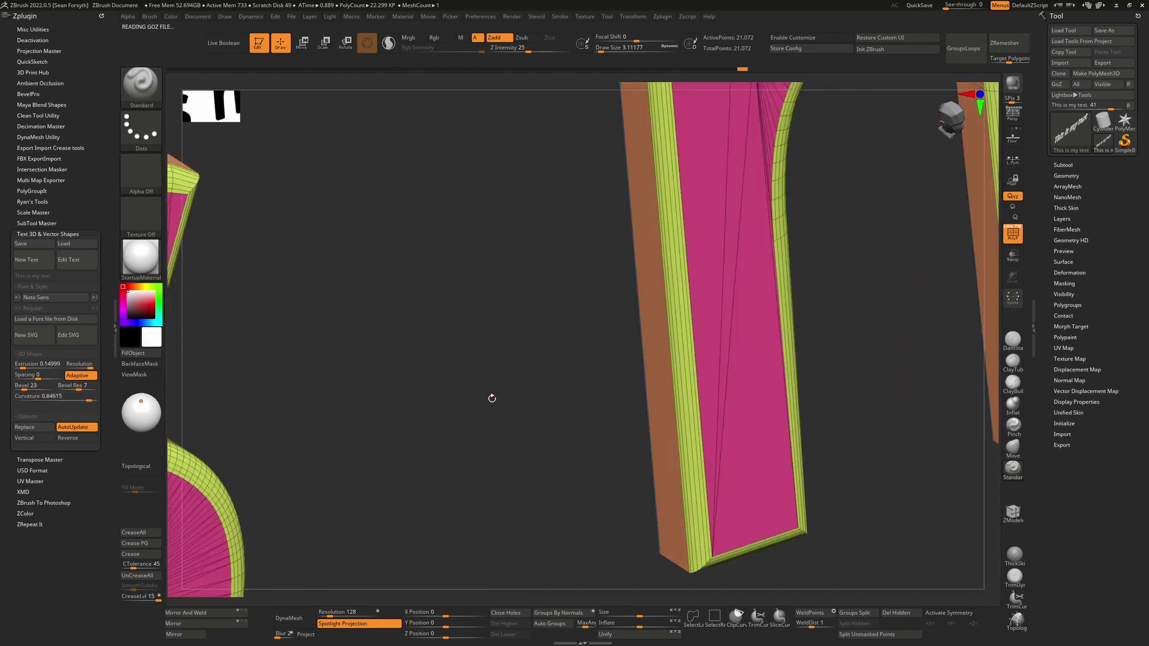
{"action": "key", "text": "shift+f"}
{"action": "left_click_drag", "start_coordinate": [618, 400], "coordinate": [582, 321], "text": "shift"}
{"action": "left_click_drag", "start_coordinate": [543, 277], "coordinate": [584, 286]}
{"action": "left_click_drag", "start_coordinate": [452, 282], "coordinate": [479, 301]}
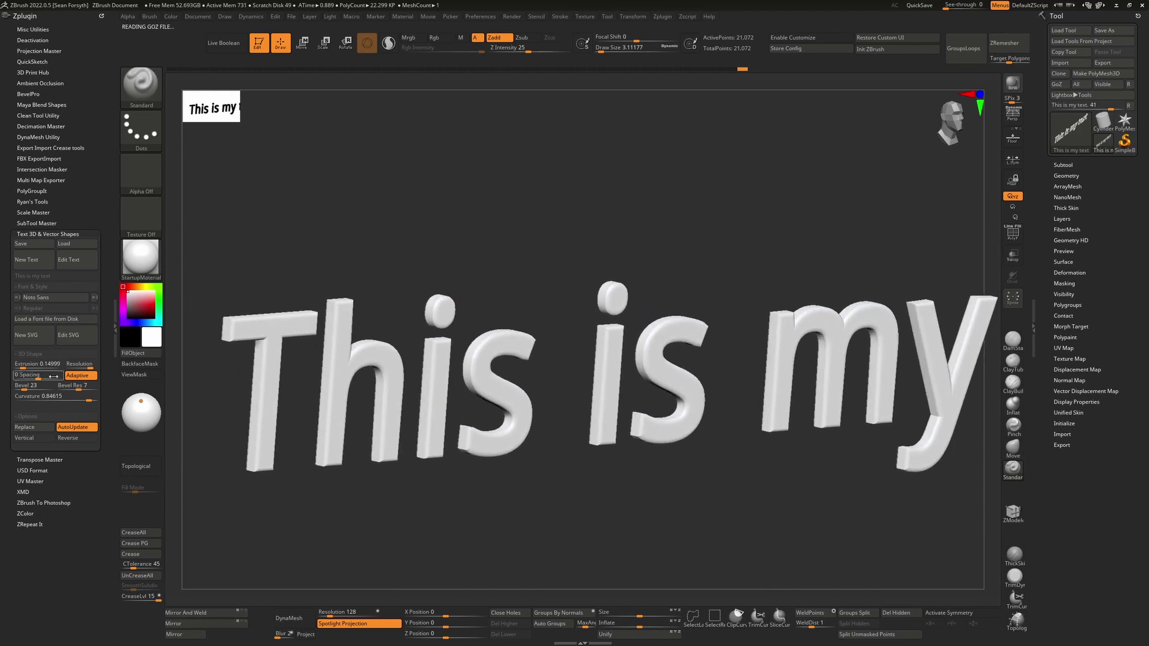
- Cycle the 3D text through the following fonts up to Nueva Std
{"action": "left_click", "coordinate": [94, 298]}
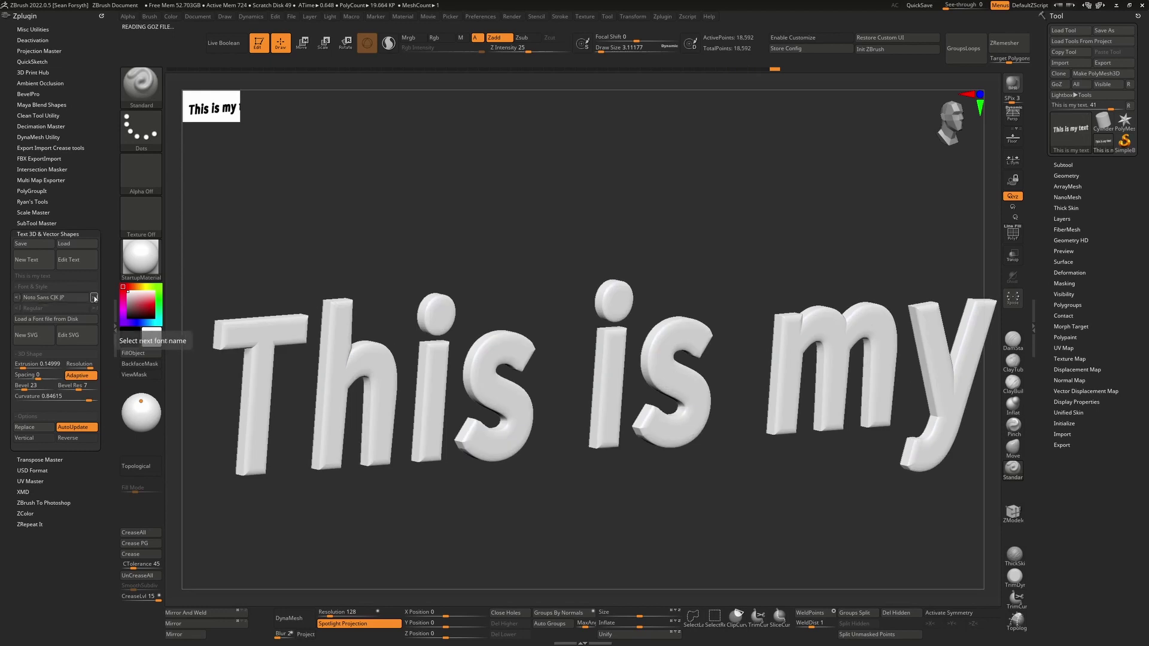
{"action": "left_click", "coordinate": [94, 298]}
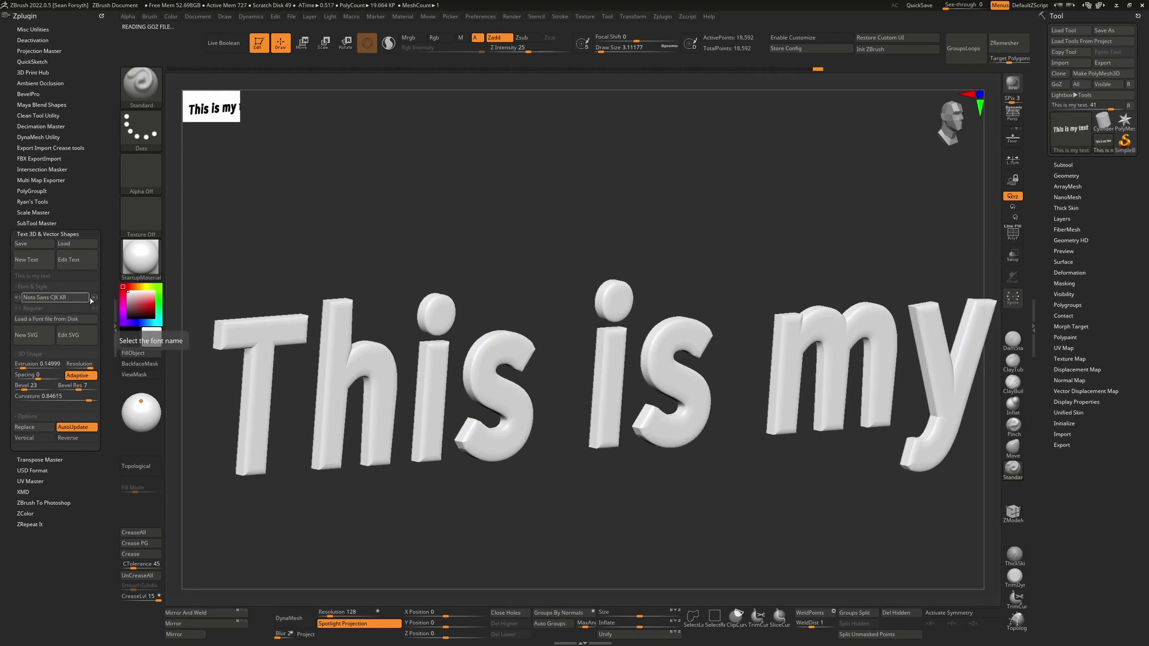
{"action": "left_click", "coordinate": [94, 298]}
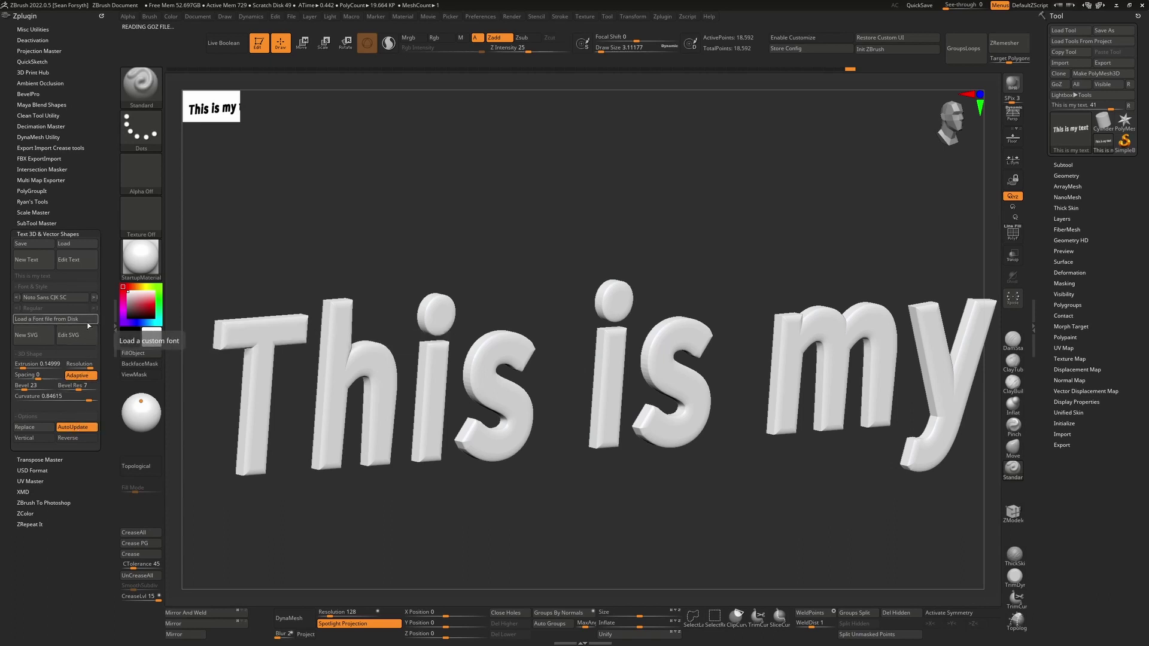
{"action": "left_click", "coordinate": [94, 298]}
{"action": "left_click", "coordinate": [94, 298]}
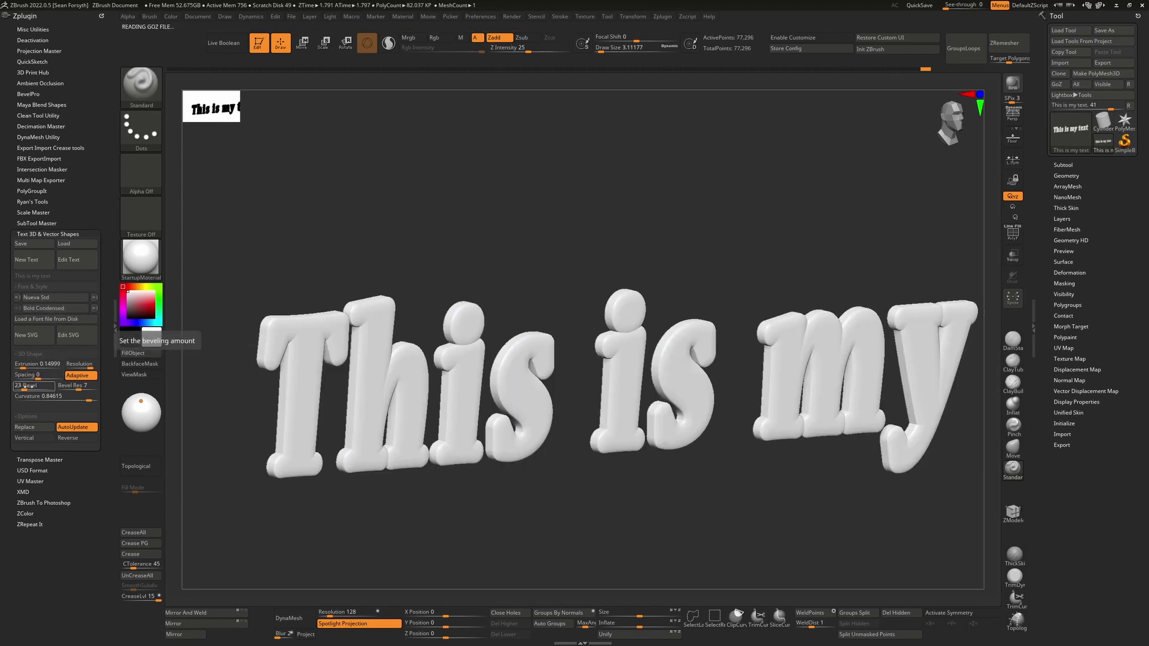
- Reduce the Bevel to 5 and change the 3D text's font to Old English Text MT
{"action": "left_click_drag", "start_coordinate": [24, 389], "coordinate": [21, 389]}
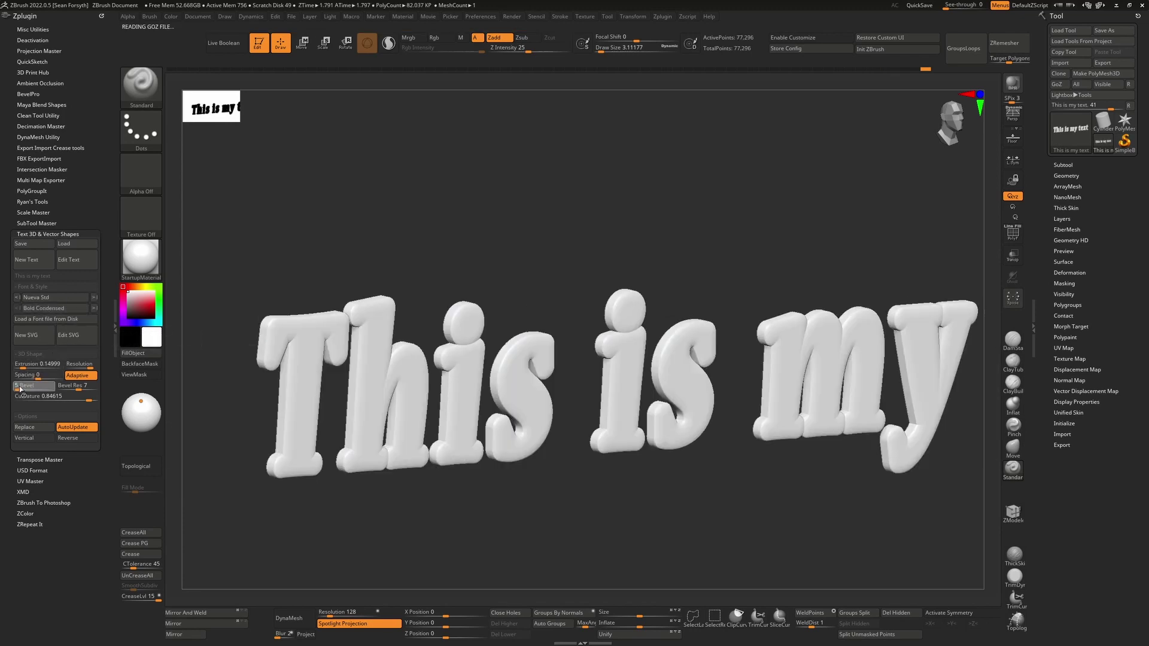
{"action": "key", "text": "Return"}
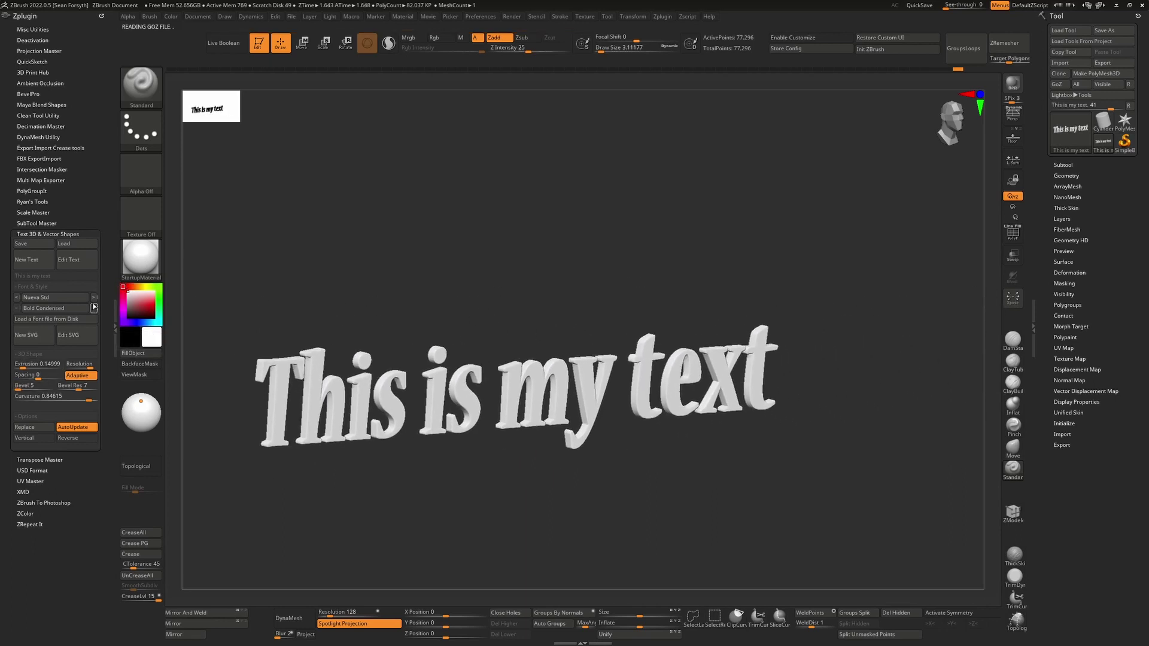
{"action": "left_click", "coordinate": [55, 298]}
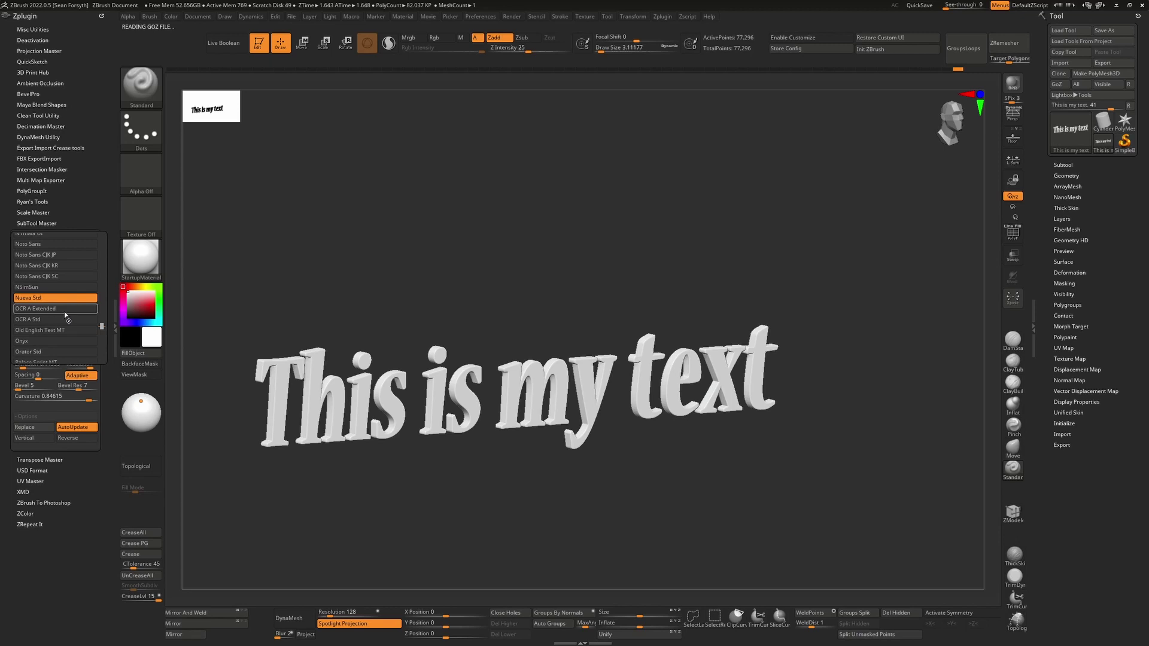
{"action": "left_click", "coordinate": [64, 328]}
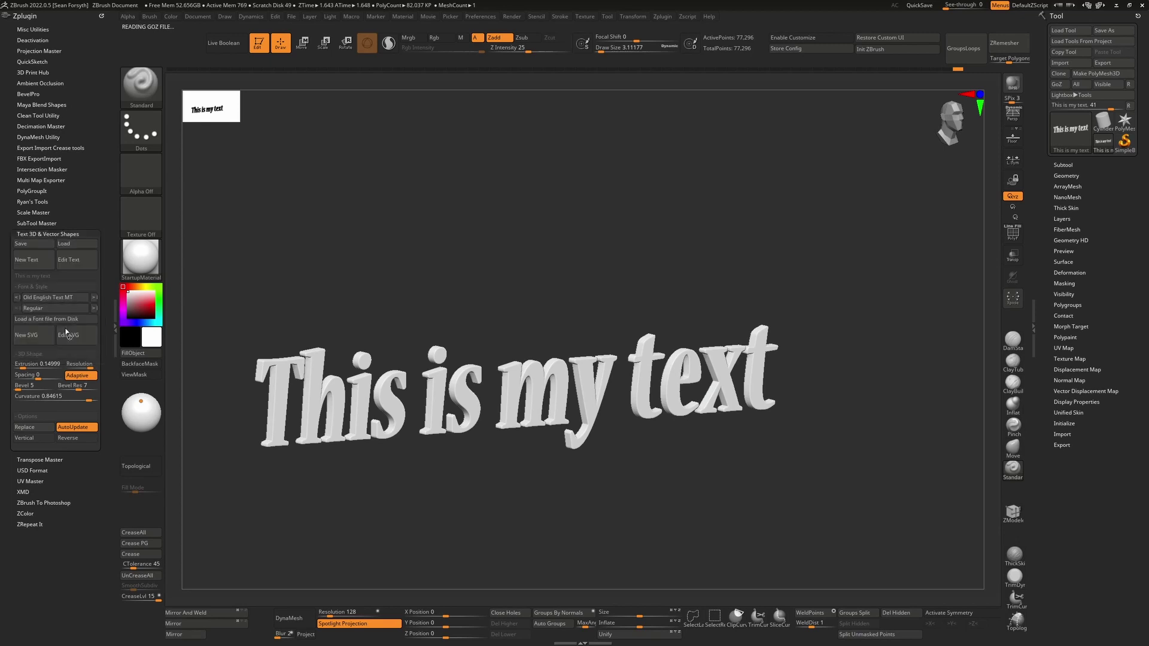
{"action": "right_click_drag", "start_coordinate": [534, 273], "coordinate": [505, 303], "text": "ctrl"}
{"action": "left_click_drag", "start_coordinate": [591, 224], "coordinate": [484, 255]}
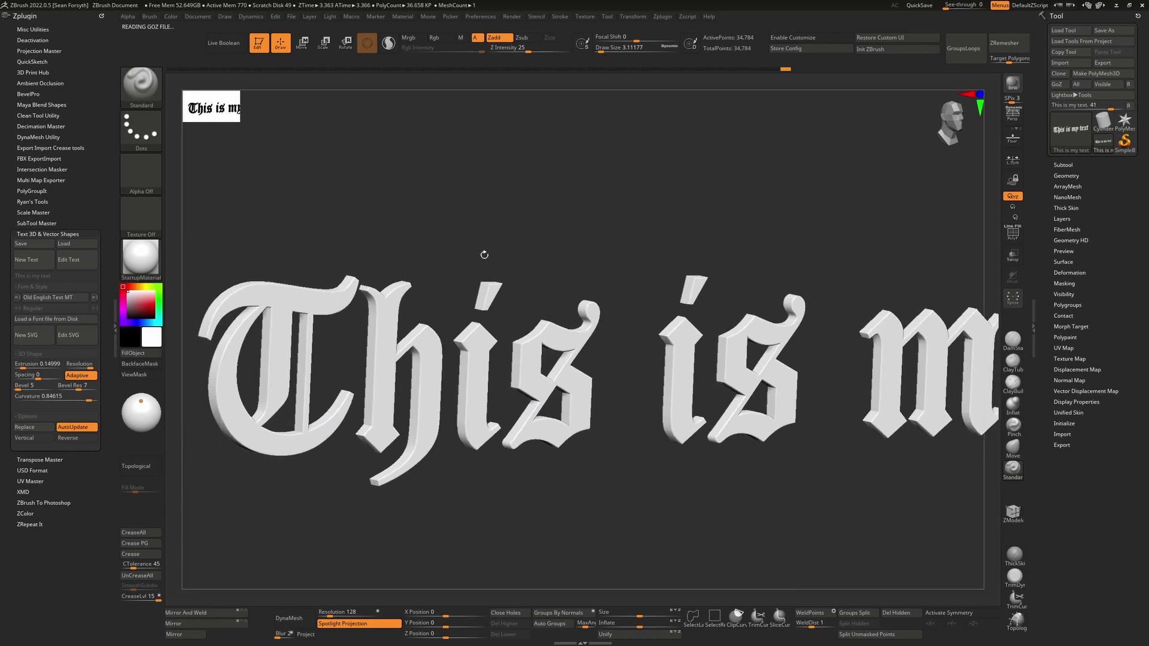
- Edit the 3D text's wording to "This is my old text"
{"action": "left_click", "coordinate": [77, 260]}
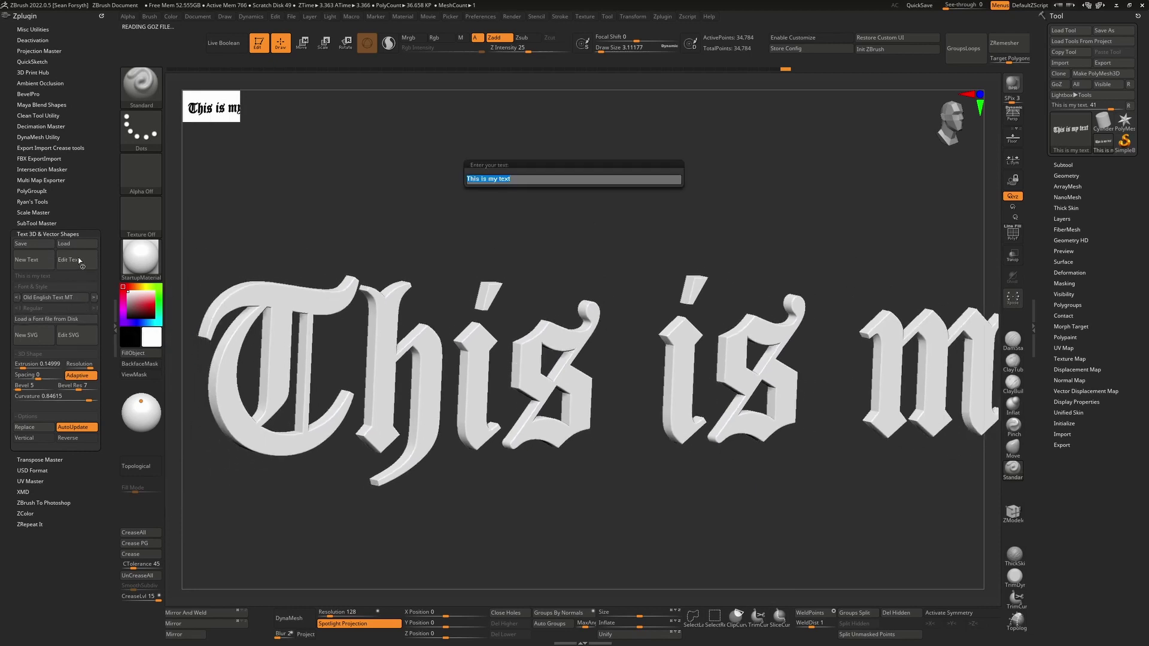
{"action": "key", "text": "Return"}
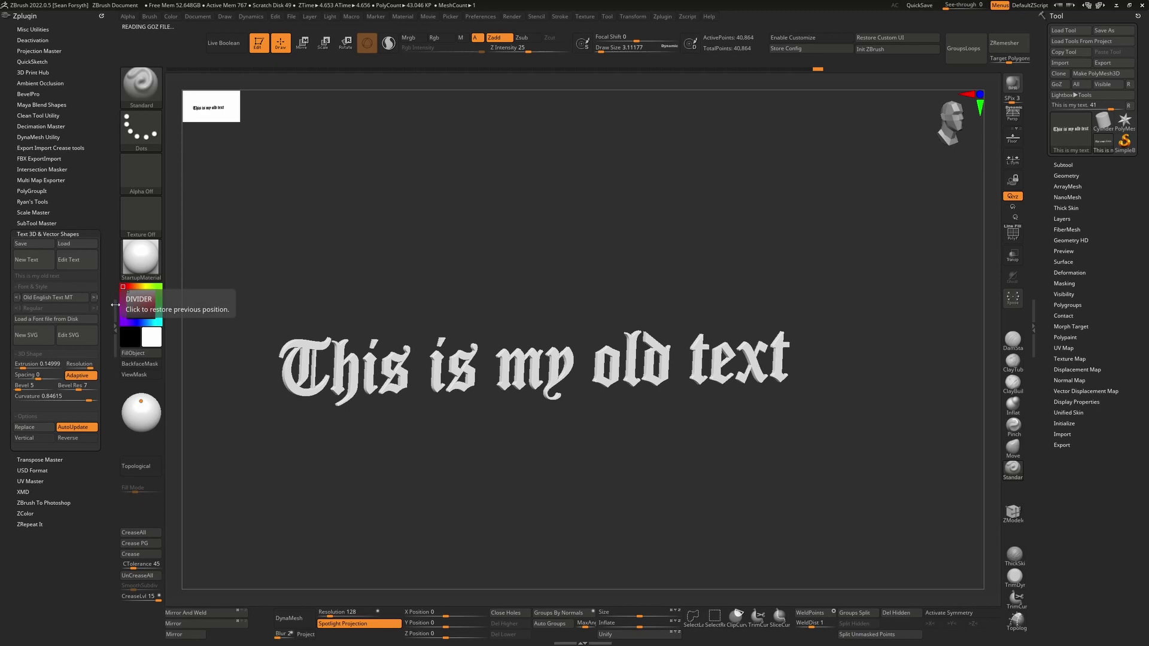
- Open the dialog for saving the text settings as a preset file and cancel it
{"action": "left_click", "coordinate": [49, 246]}
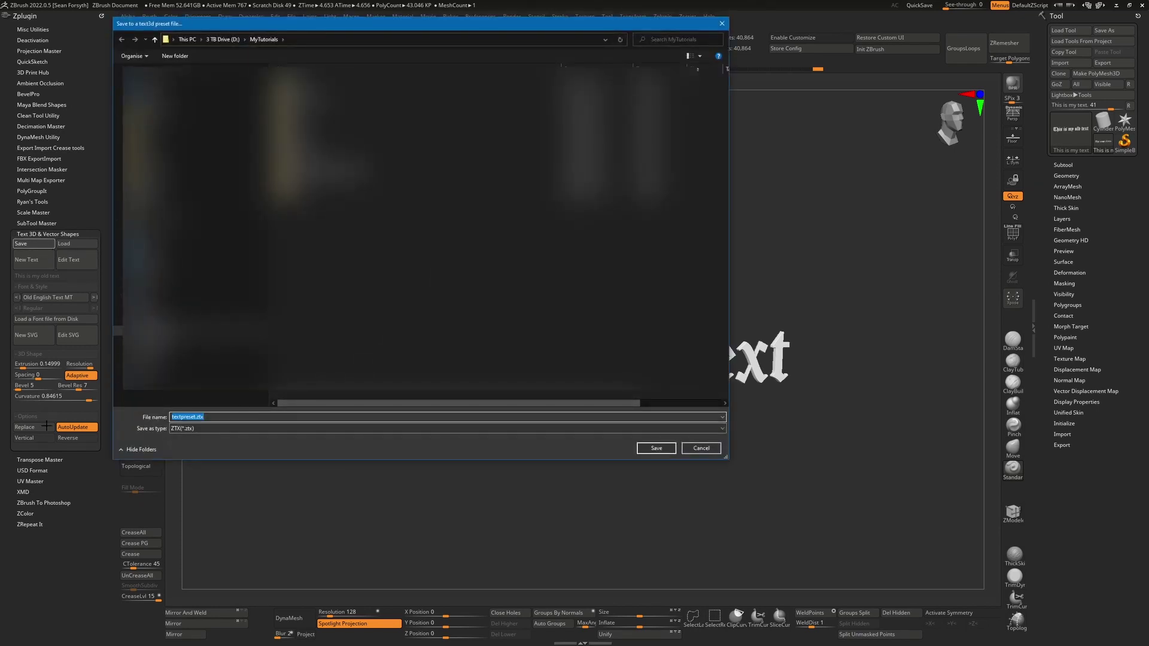
{"action": "left_click", "coordinate": [700, 448]}
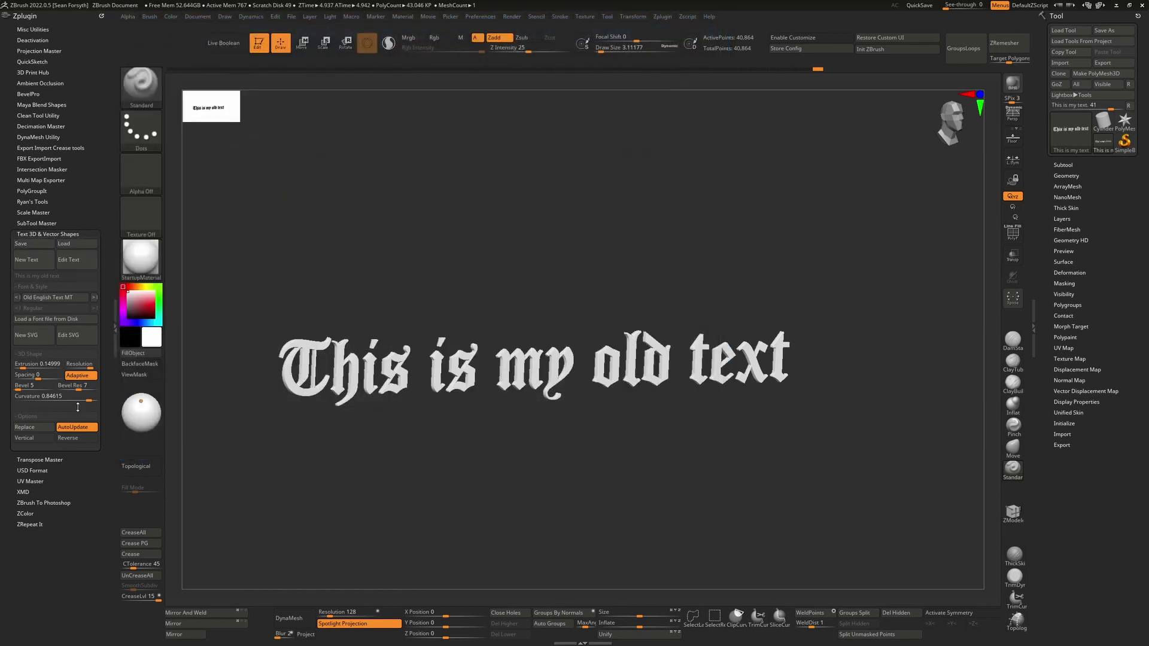
- Try the Vertical layout and the Reverse letter order on the 3D text, switching each option off again
{"action": "left_click", "coordinate": [34, 438]}
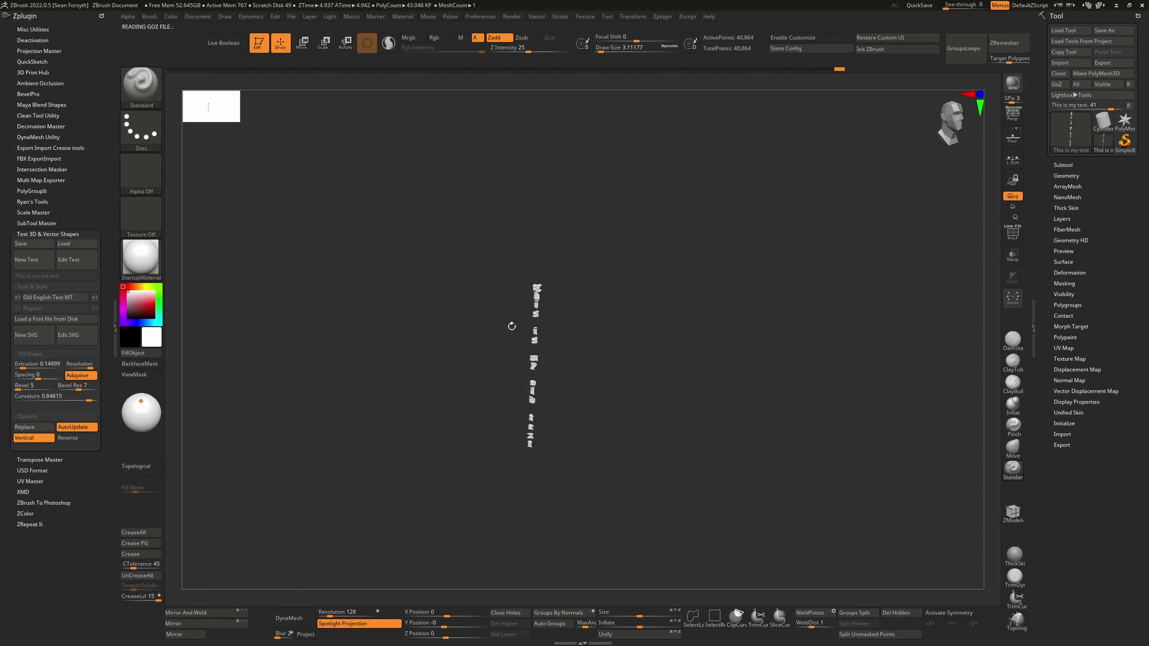
{"action": "left_click_drag", "start_coordinate": [672, 356], "coordinate": [471, 352], "text": "shift"}
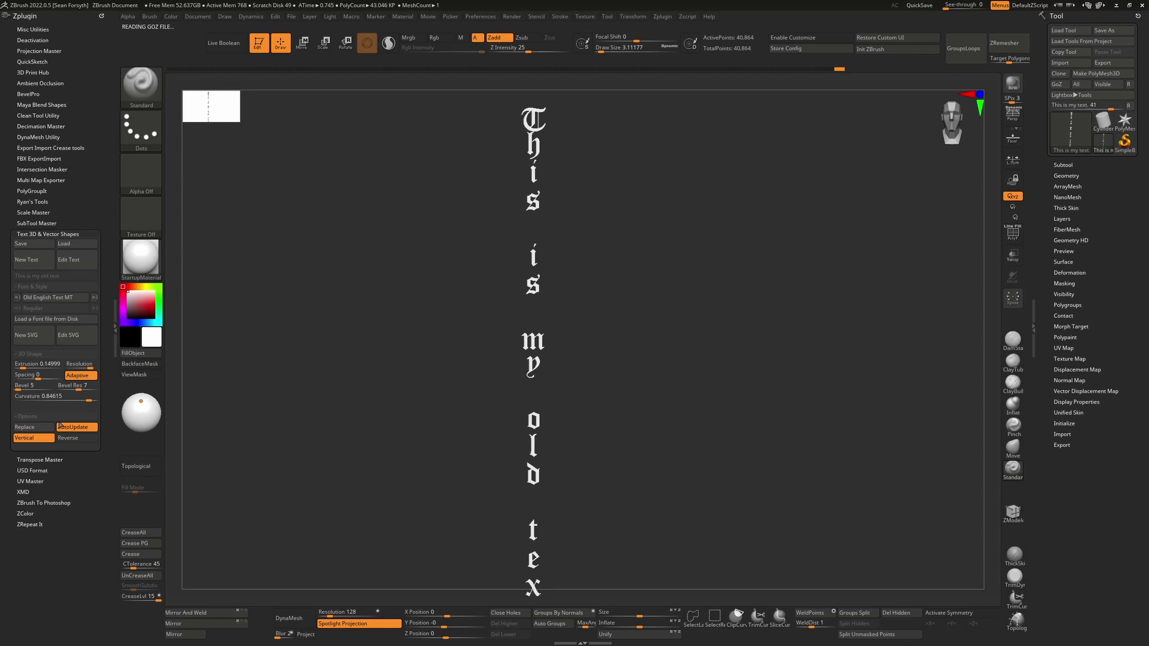
{"action": "left_click", "coordinate": [70, 439]}
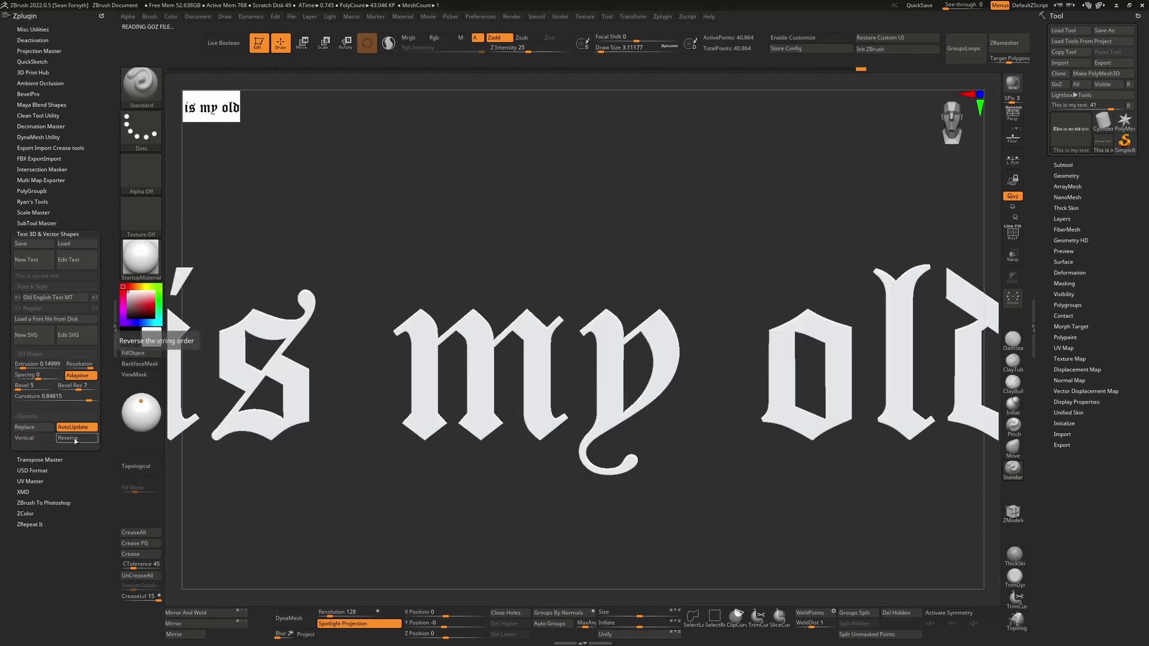
{"action": "left_click", "coordinate": [78, 439]}
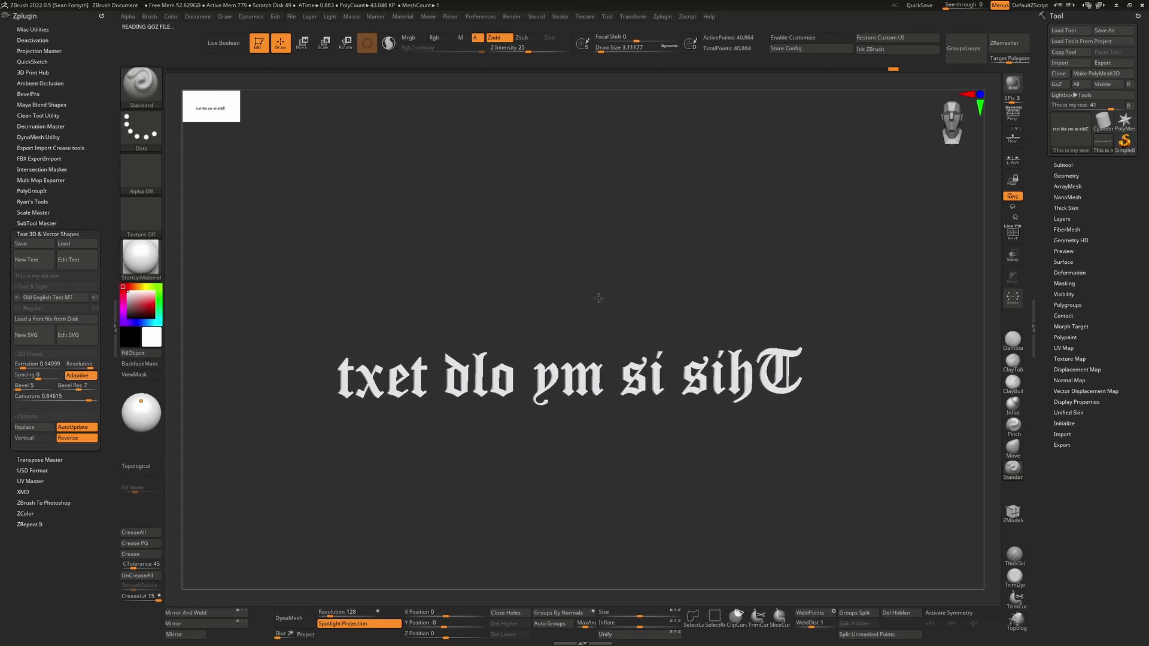
{"action": "left_click", "coordinate": [79, 437]}
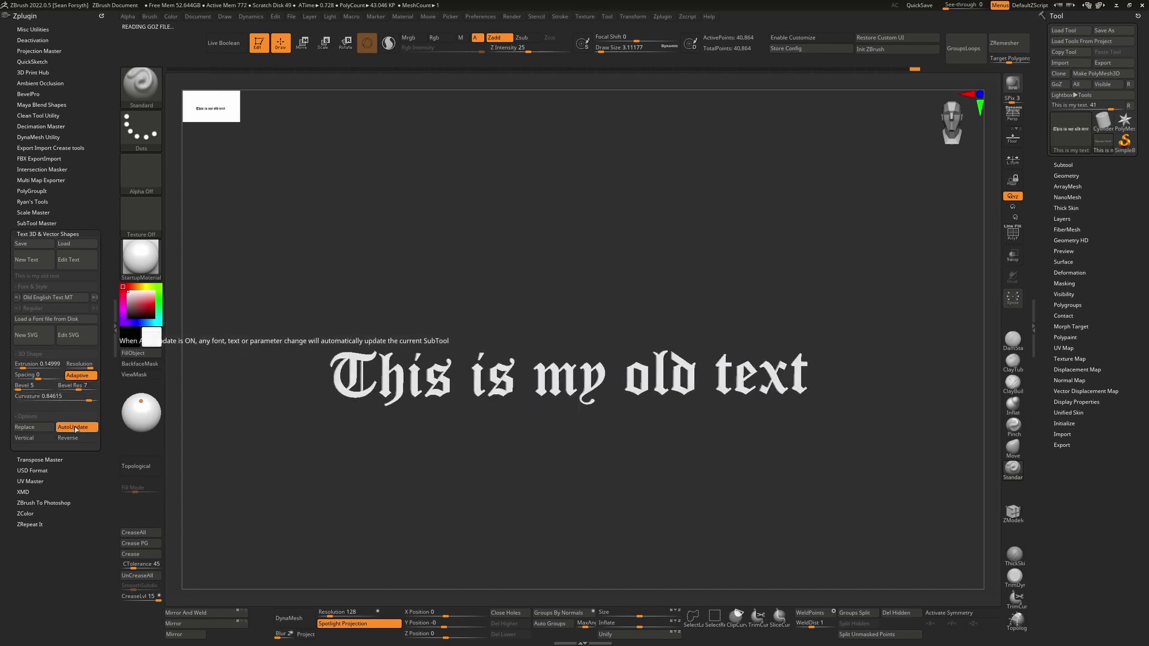
- Set Bevel Res to 5 and Bevel to 22 with AutoUpdate switched off, and turn AutoUpdate back on
{"action": "left_click_drag", "start_coordinate": [79, 387], "coordinate": [24, 387]}
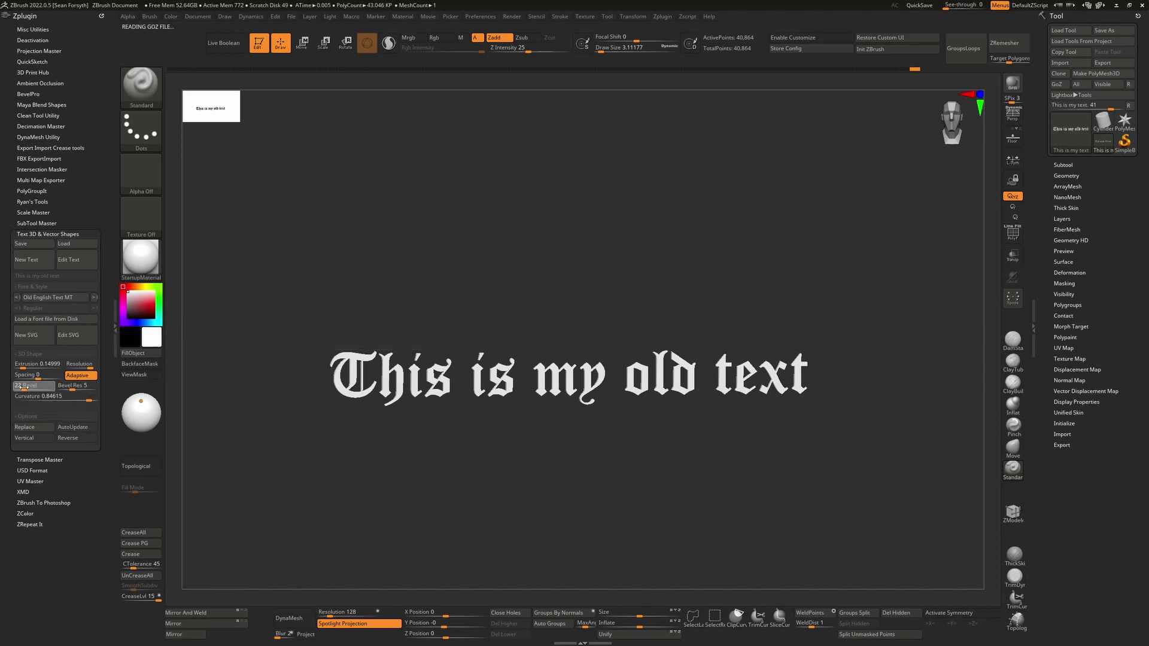
{"action": "left_click", "coordinate": [76, 428]}
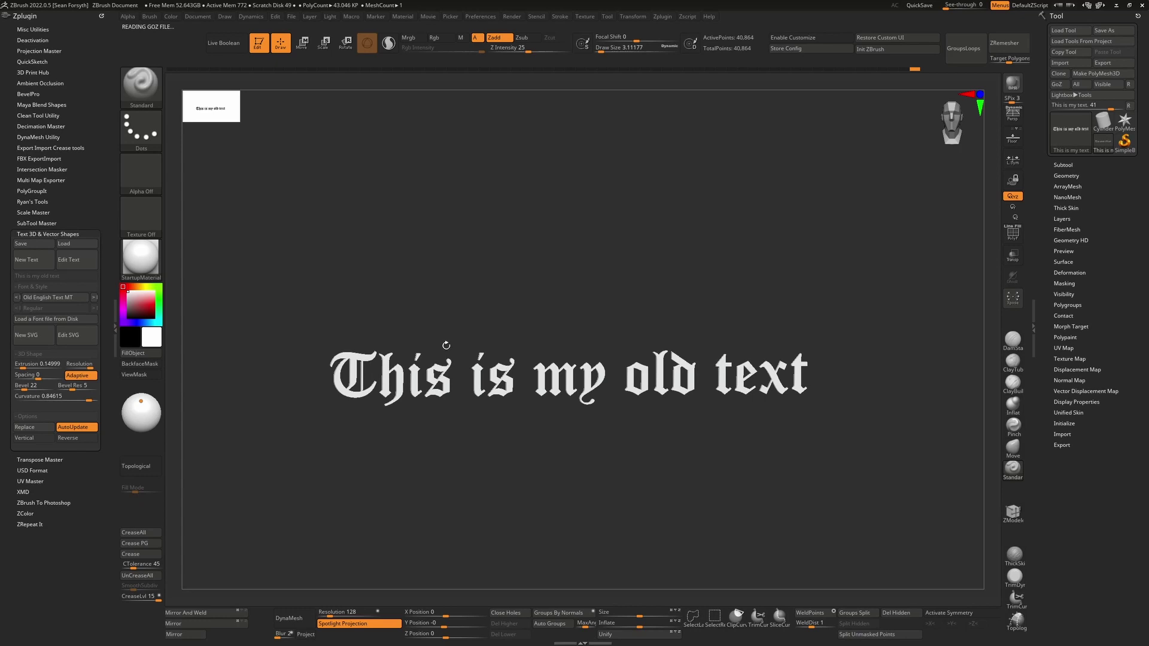
{"action": "left_click", "coordinate": [55, 390]}
{"action": "key", "text": "Return"}
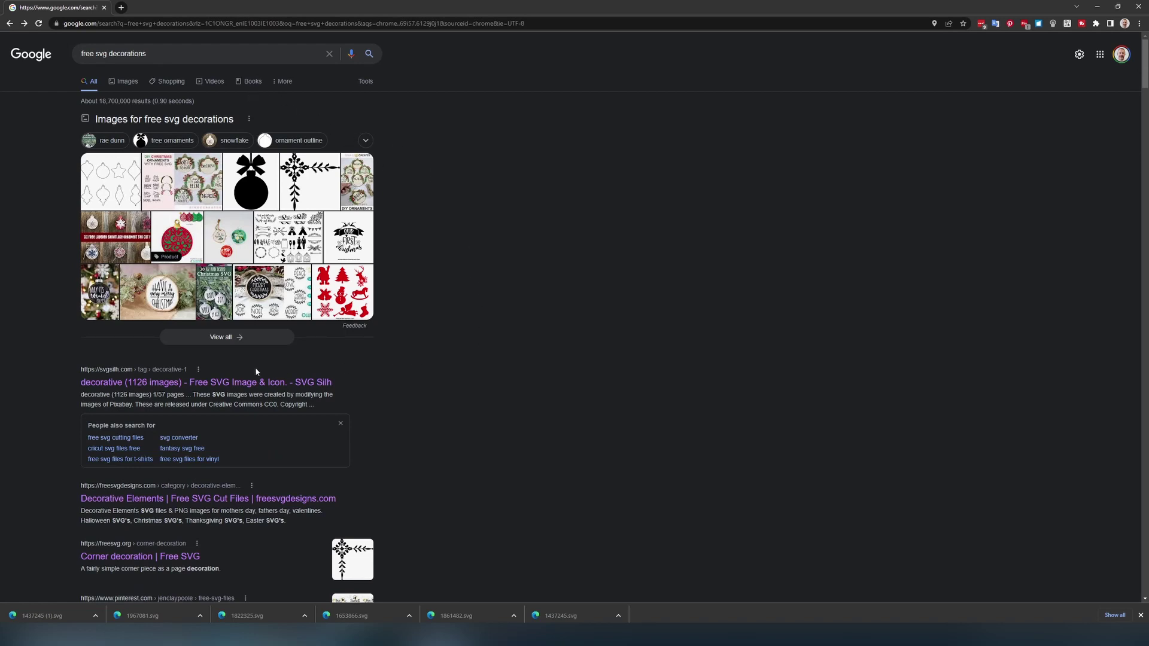
- In Chrome, open the SVG Silh decorative images result and browse its free SVG designs through page 2
{"action": "left_click", "coordinate": [195, 384]}
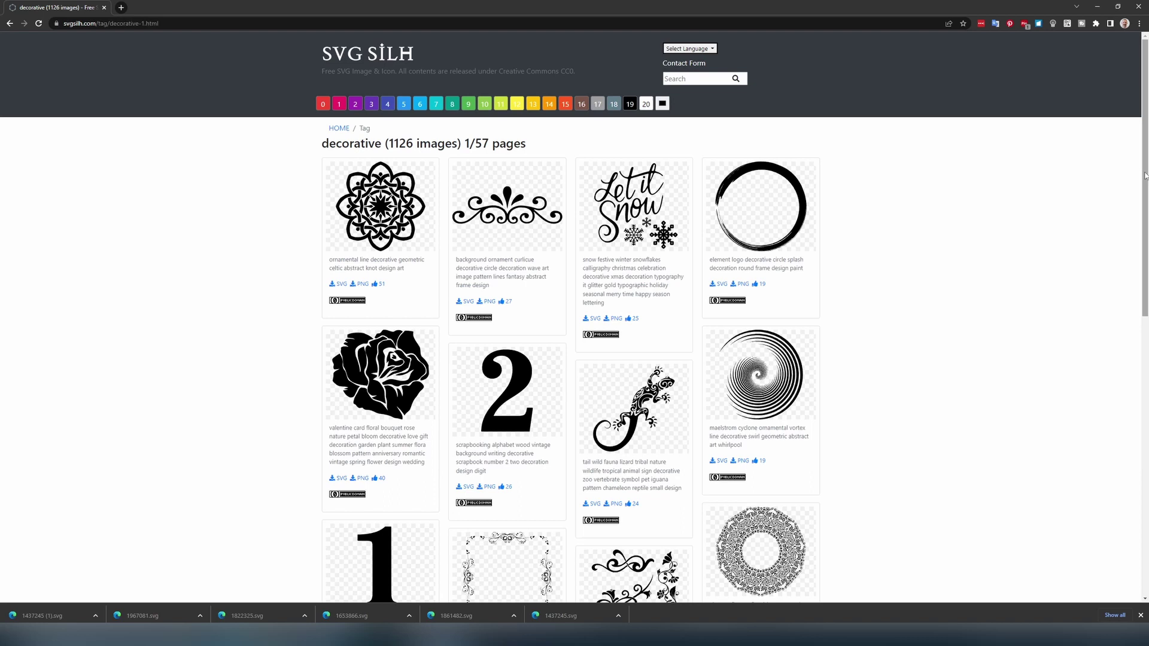
{"action": "left_click_drag", "start_coordinate": [1138, 342], "coordinate": [1111, 586]}
{"action": "left_click", "coordinate": [1114, 320]}
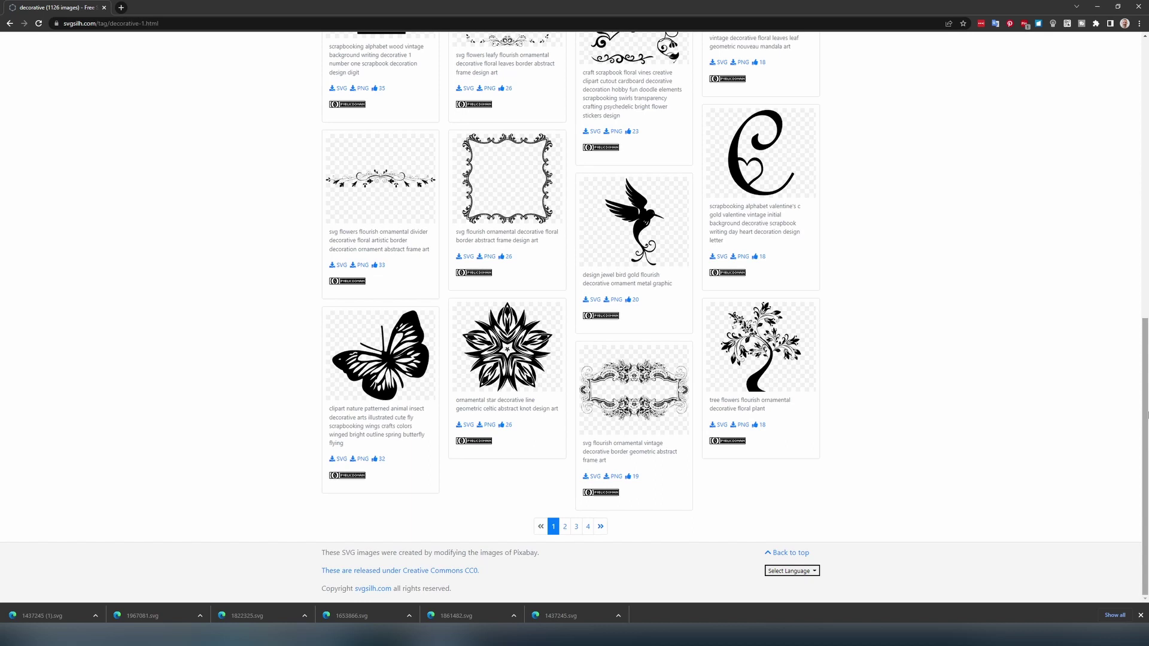
{"action": "left_click_drag", "start_coordinate": [1145, 420], "coordinate": [1104, 153]}
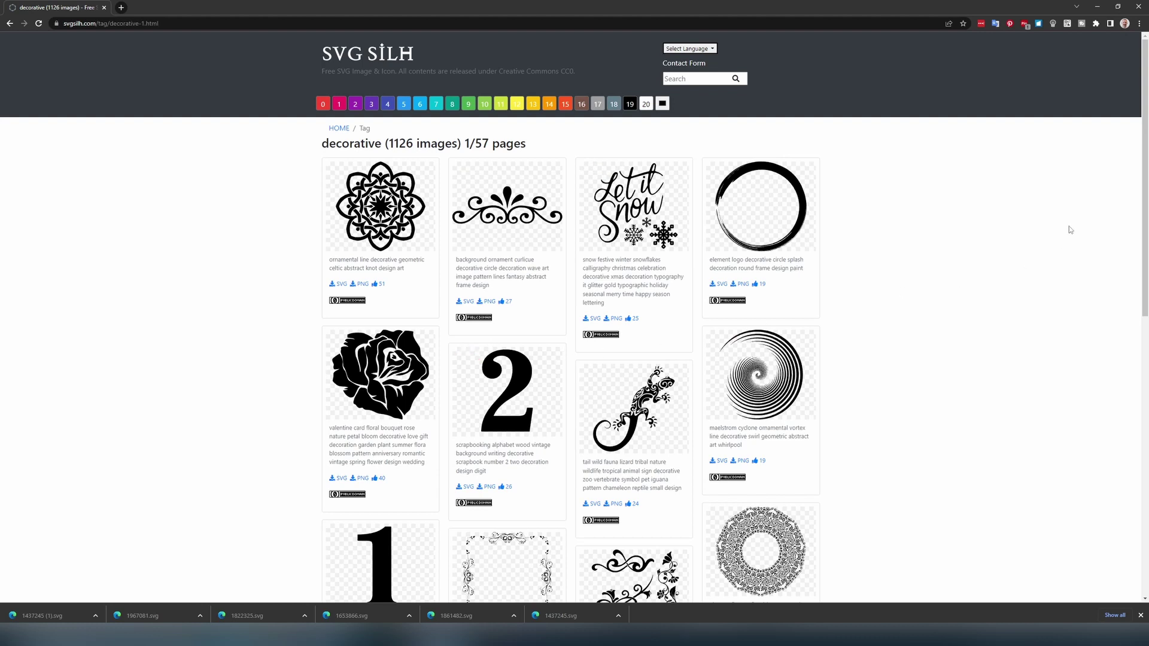
{"action": "left_click_drag", "start_coordinate": [1146, 166], "coordinate": [1123, 465]}
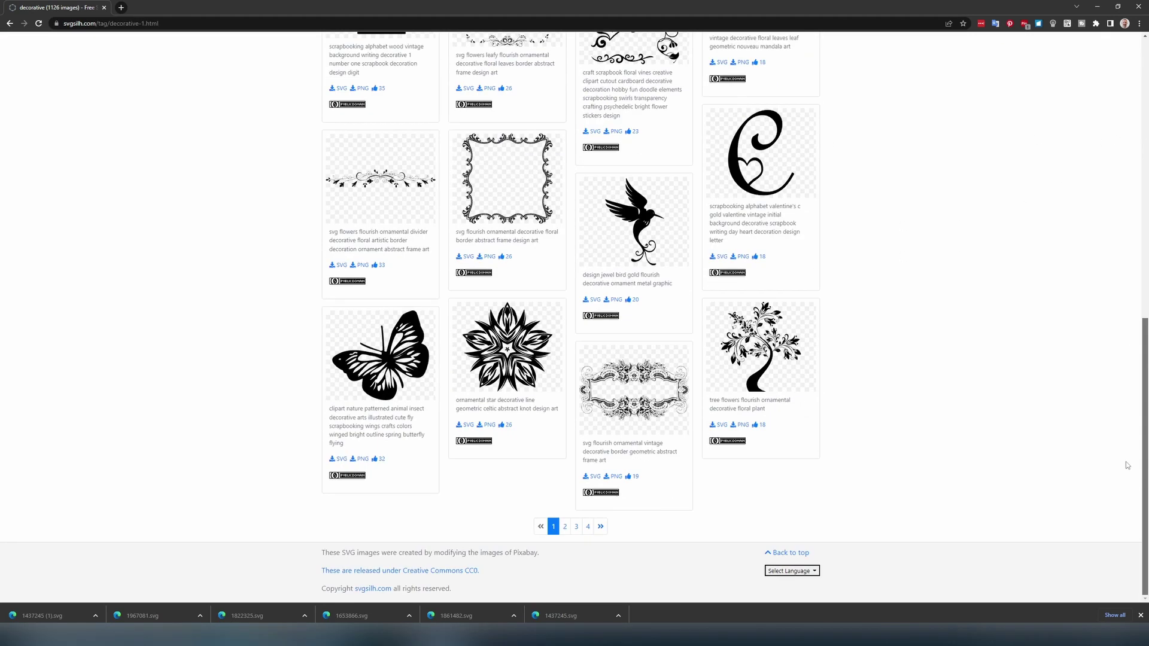
{"action": "left_click", "coordinate": [565, 527]}
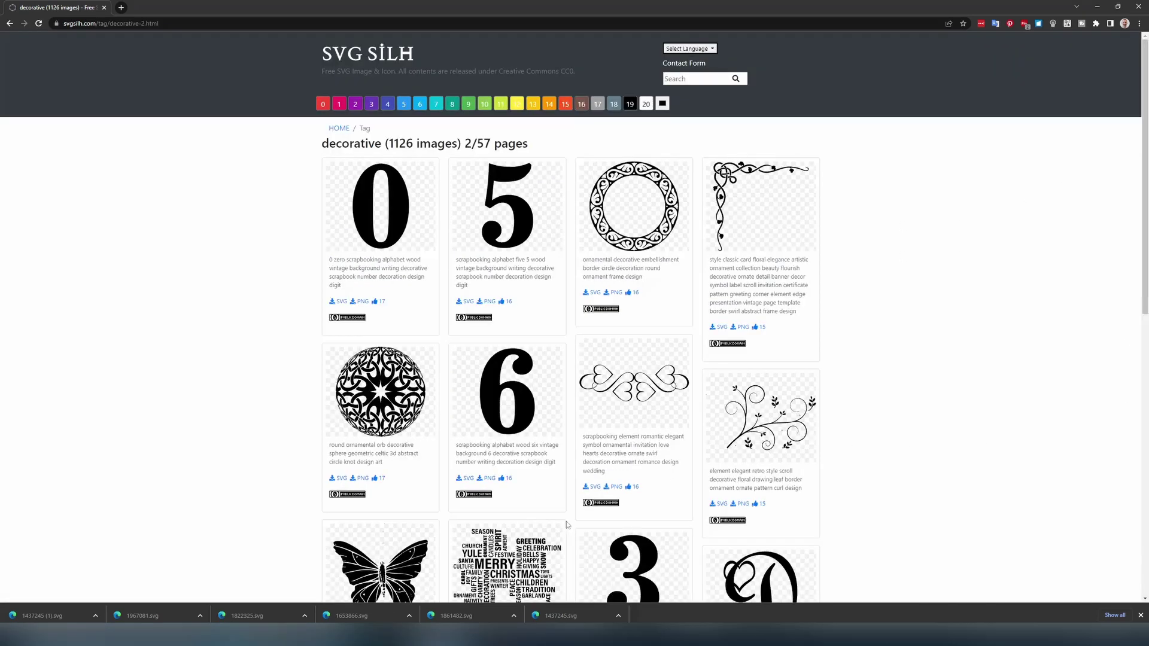
{"action": "scroll", "coordinate": [1147, 149], "scroll_direction": "down", "scroll_amount": 9}
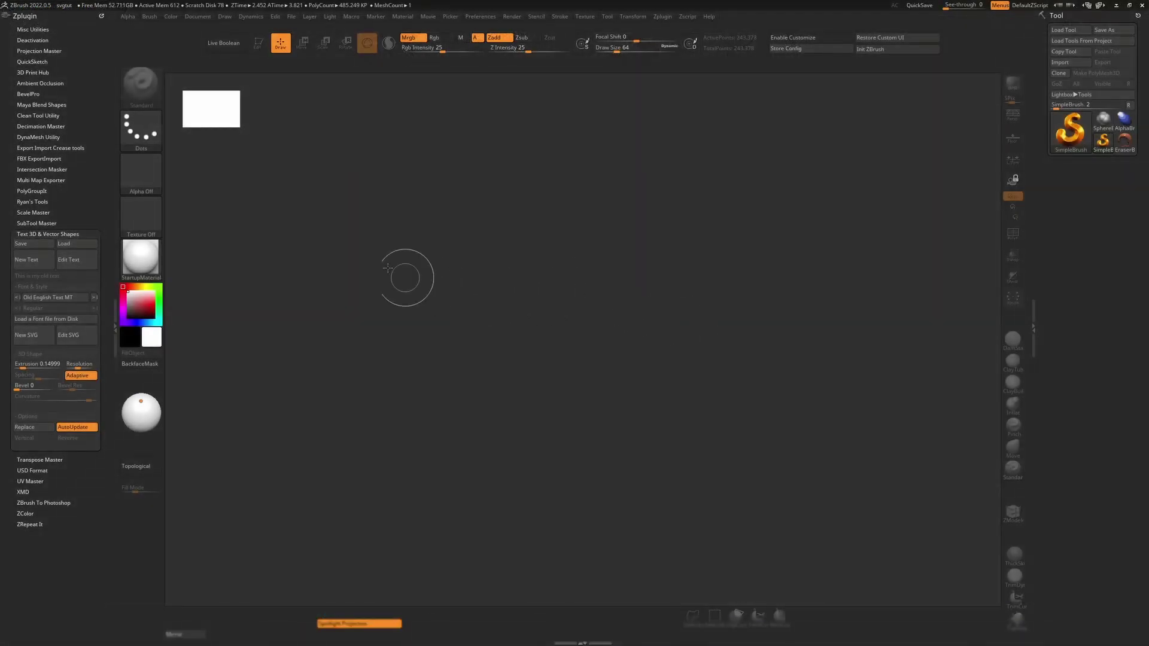
- In ZBrush, create a new 3D shape from 1437245.svg and draw it on the canvas in Edit mode
{"action": "left_click", "coordinate": [37, 335]}
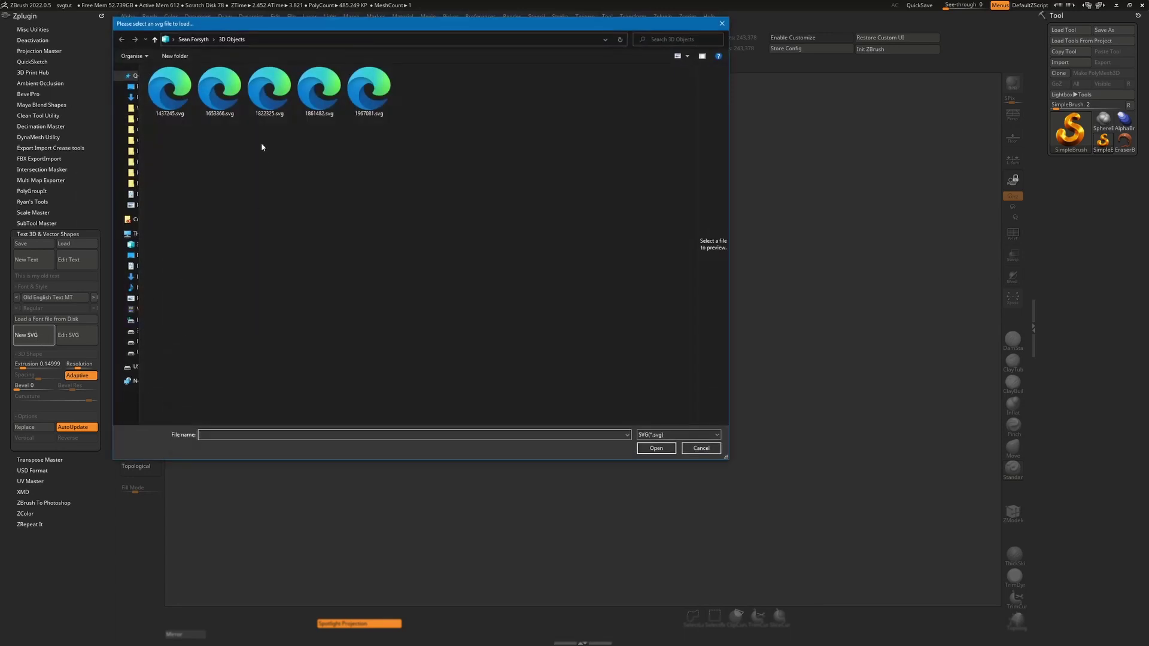
{"action": "left_click", "coordinate": [170, 90]}
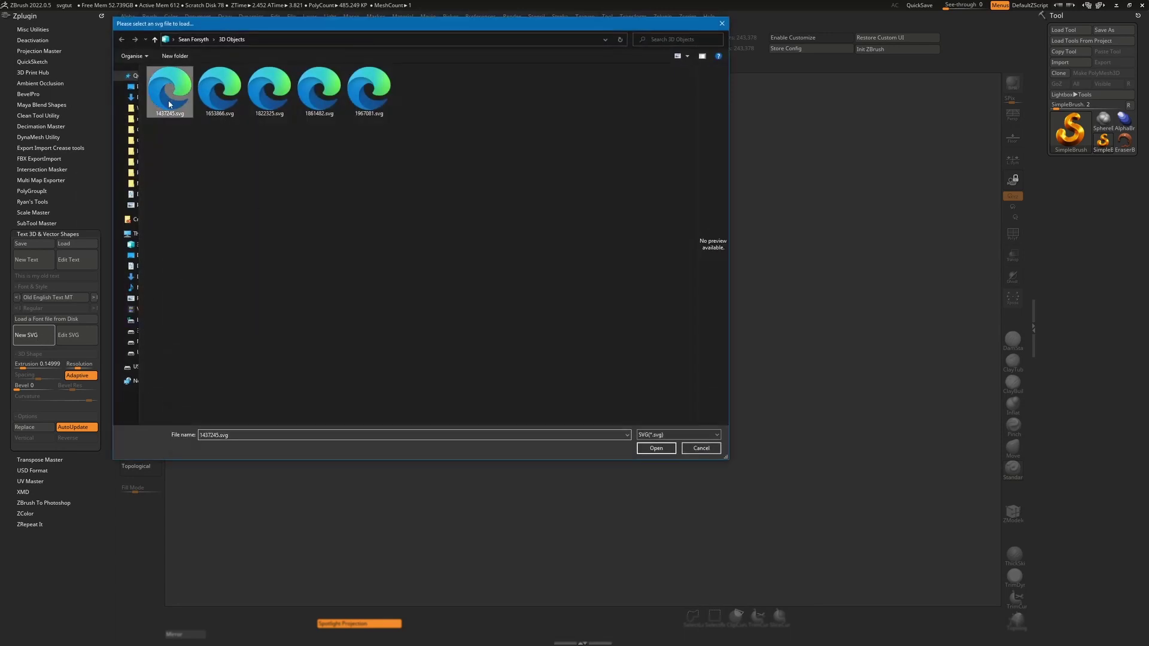
{"action": "left_click", "coordinate": [656, 448]}
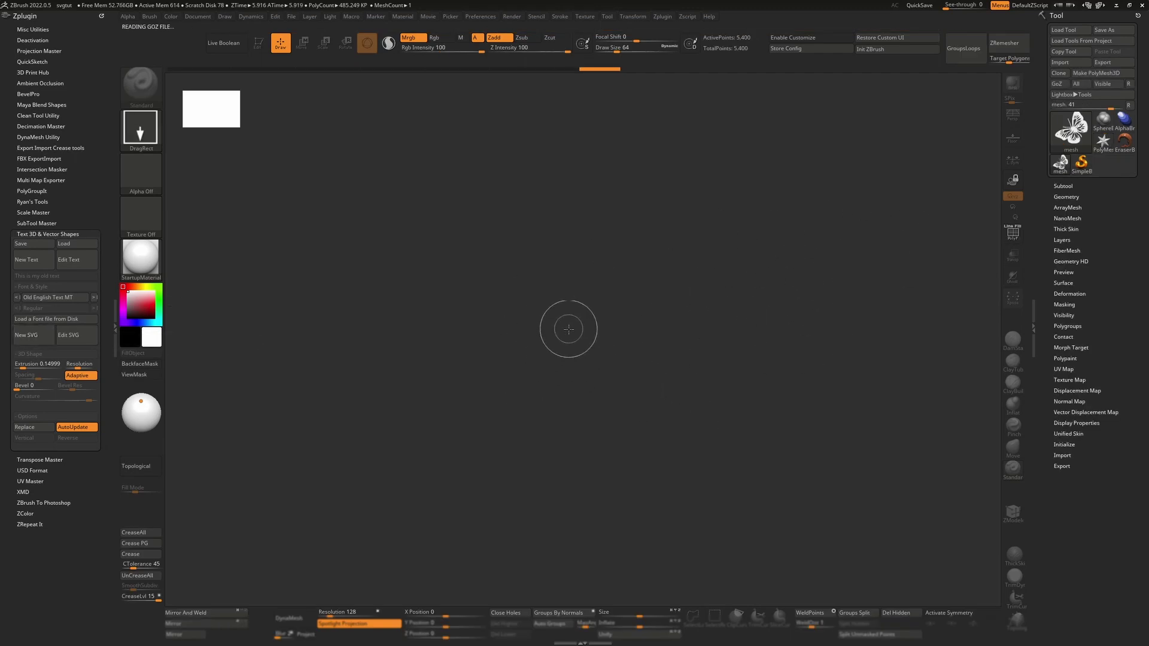
{"action": "mouse_move", "coordinate": [567, 336]}
{"action": "left_mouse_down"}
{"action": "mouse_move", "coordinate": [575, 495]}
{"action": "mouse_move", "coordinate": [557, 512]}
{"action": "left_mouse_up"}
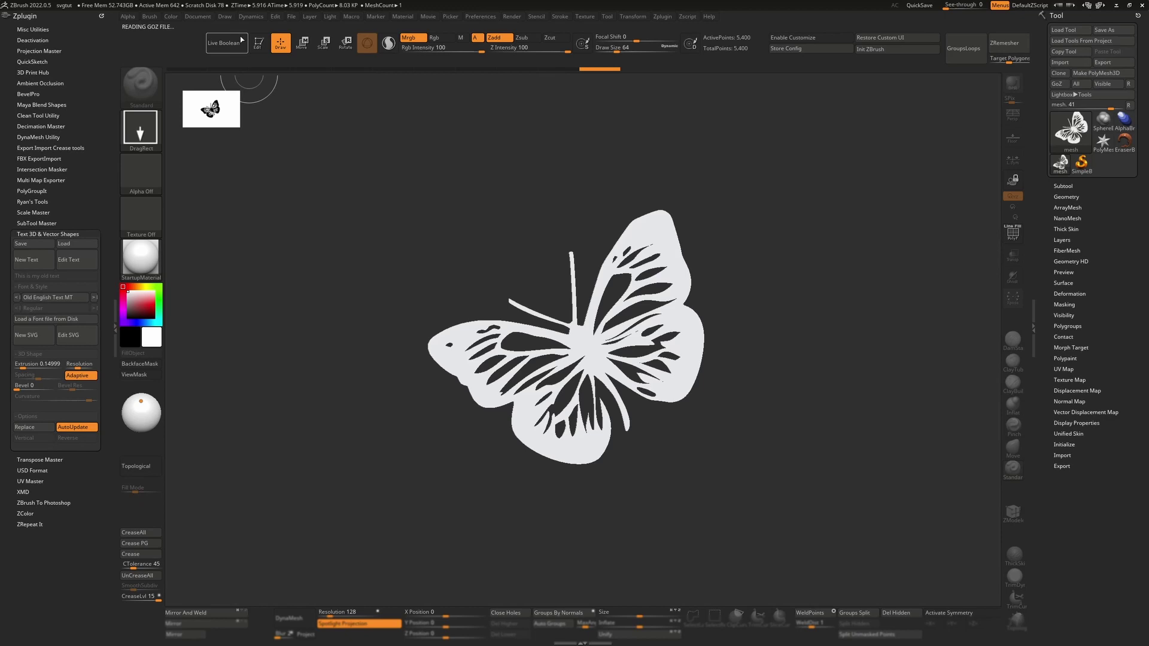
{"action": "left_click", "coordinate": [258, 43]}
{"action": "left_click_drag", "start_coordinate": [782, 335], "coordinate": [882, 330]}
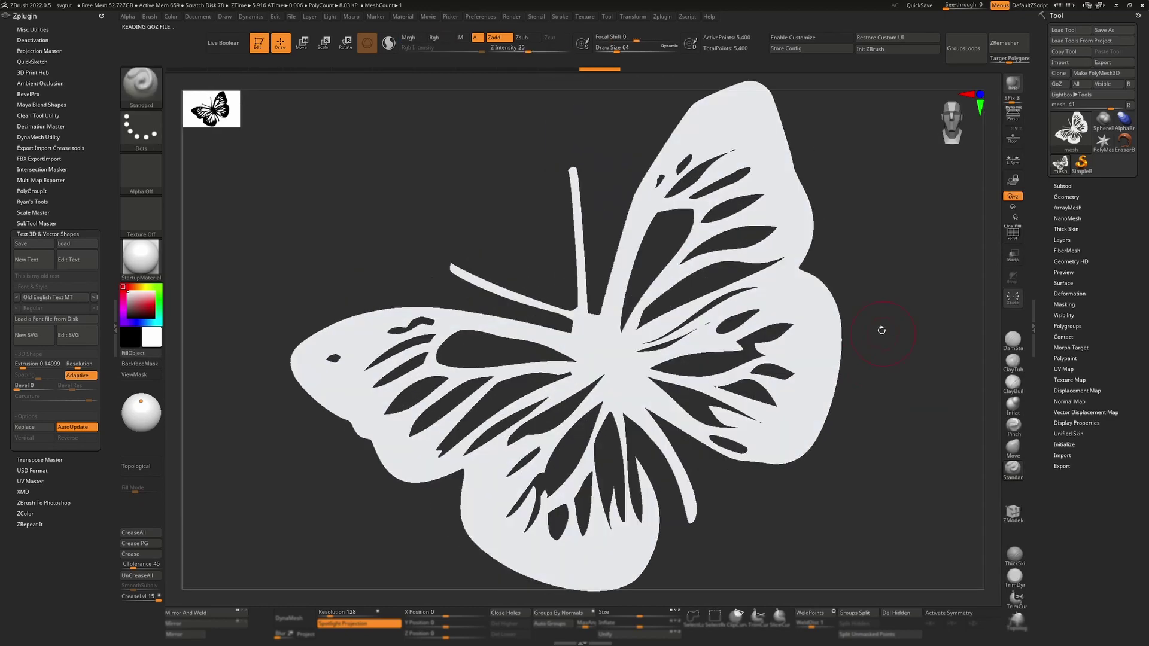
- Try a Bevel of 15 on the butterfly shape, and reduce the Bevel to 3
{"action": "left_click_drag", "start_coordinate": [17, 388], "coordinate": [19, 390]}
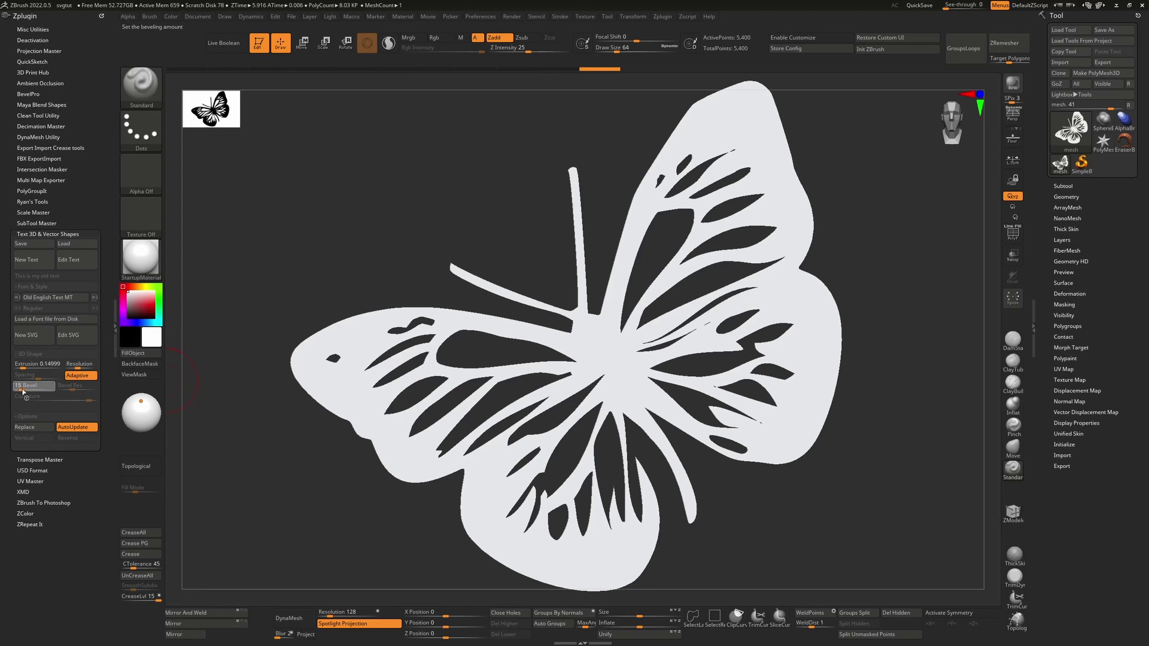
{"action": "key", "text": "Return"}
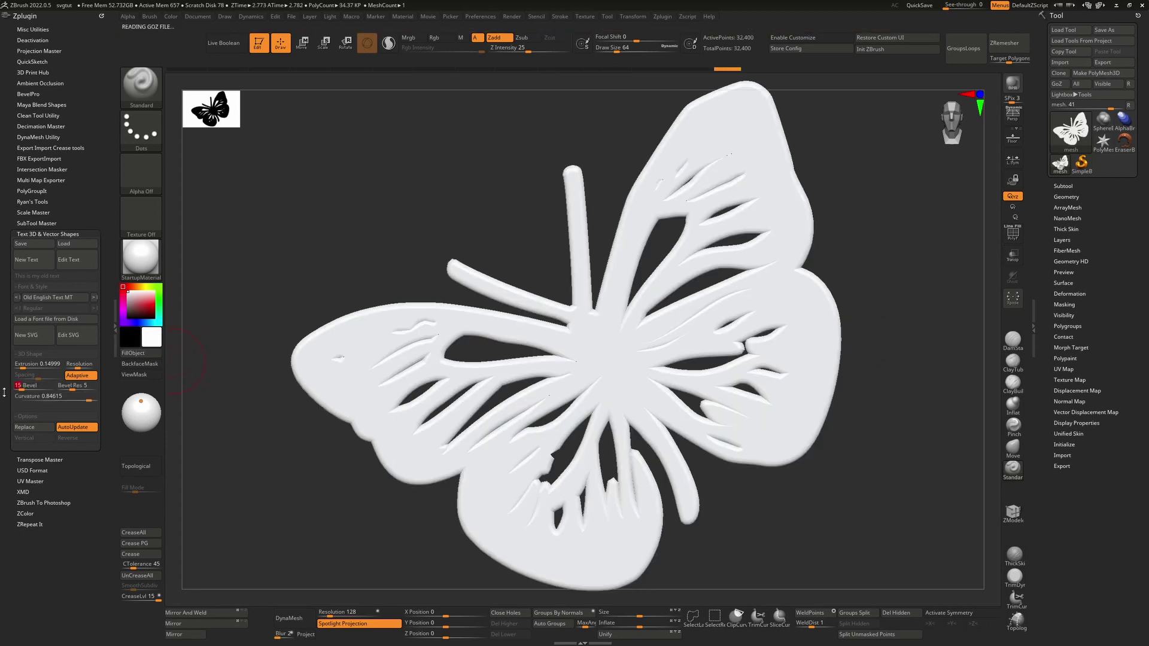
{"action": "left_click", "coordinate": [18, 385]}
{"action": "type", "text": "1"}
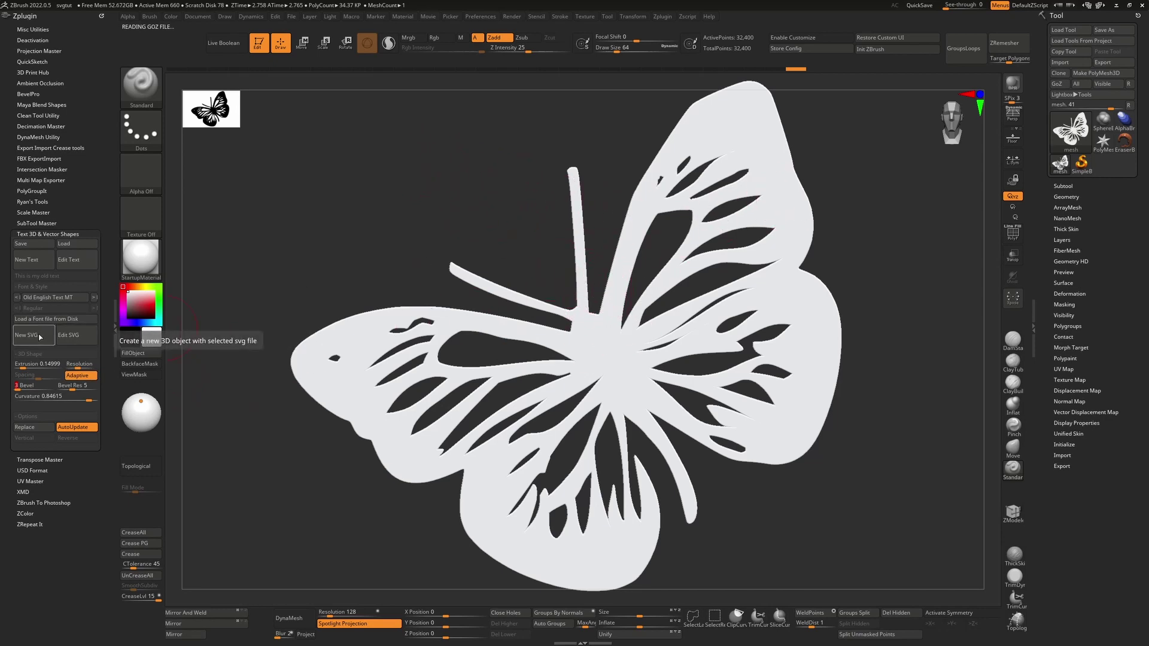
- Add 1653866.svg as a new subtool alongside the butterfly and set its Bevel to 0
{"action": "left_click", "coordinate": [1058, 186]}
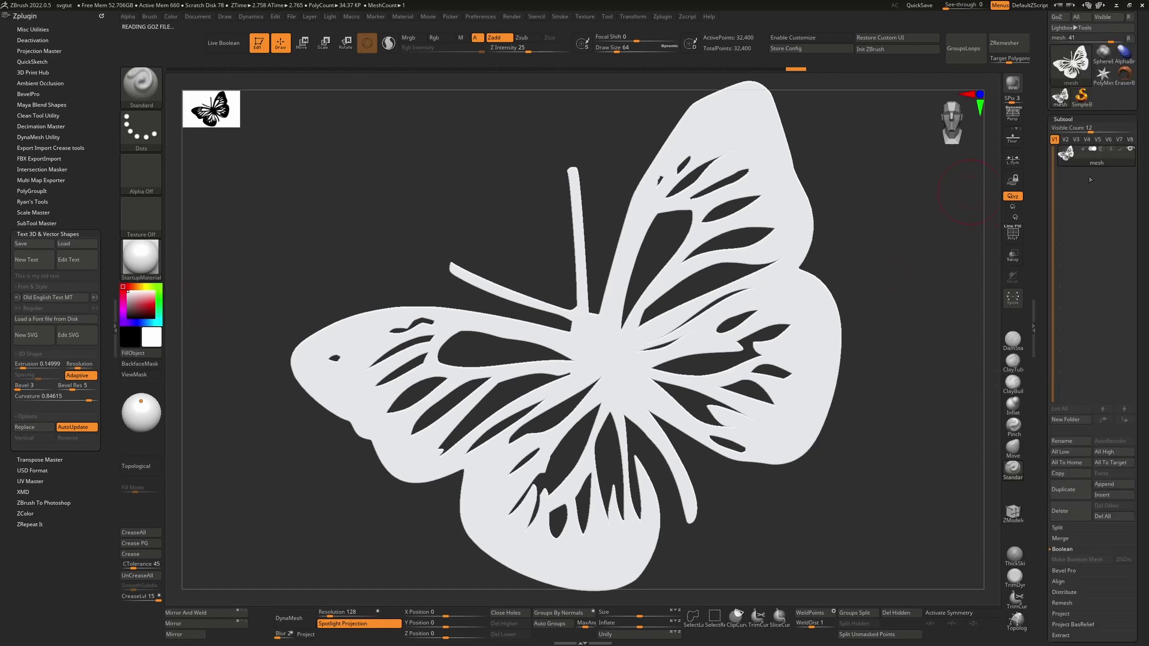
{"action": "left_click", "coordinate": [33, 335]}
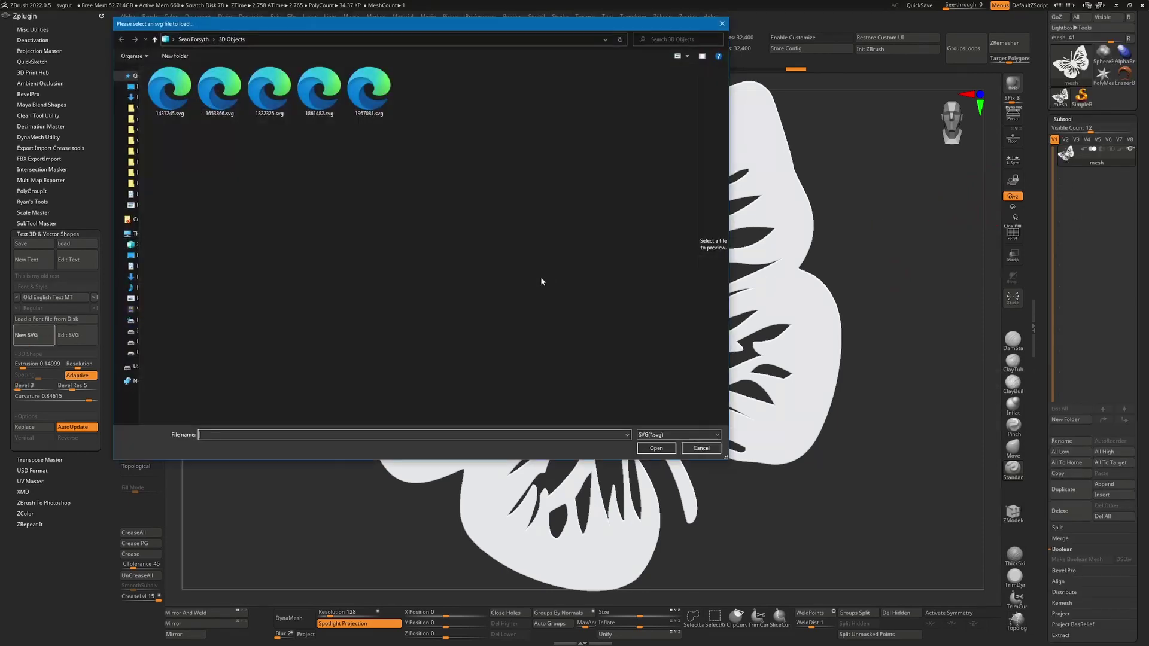
{"action": "double_click", "coordinate": [220, 90]}
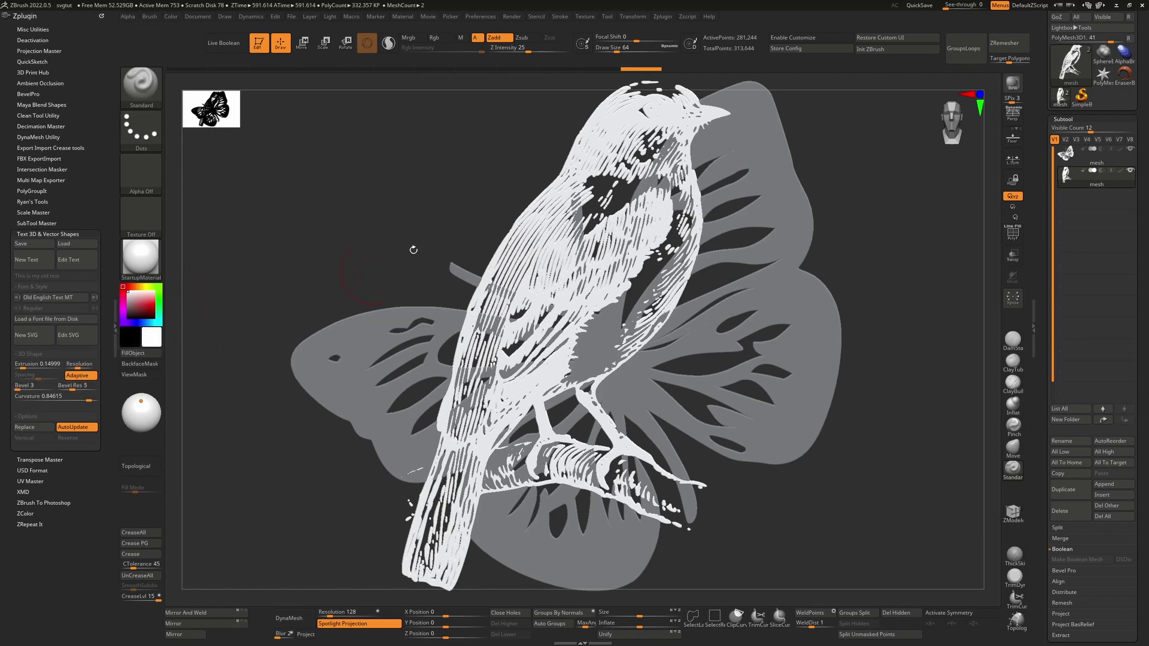
{"action": "left_click", "coordinate": [16, 387]}
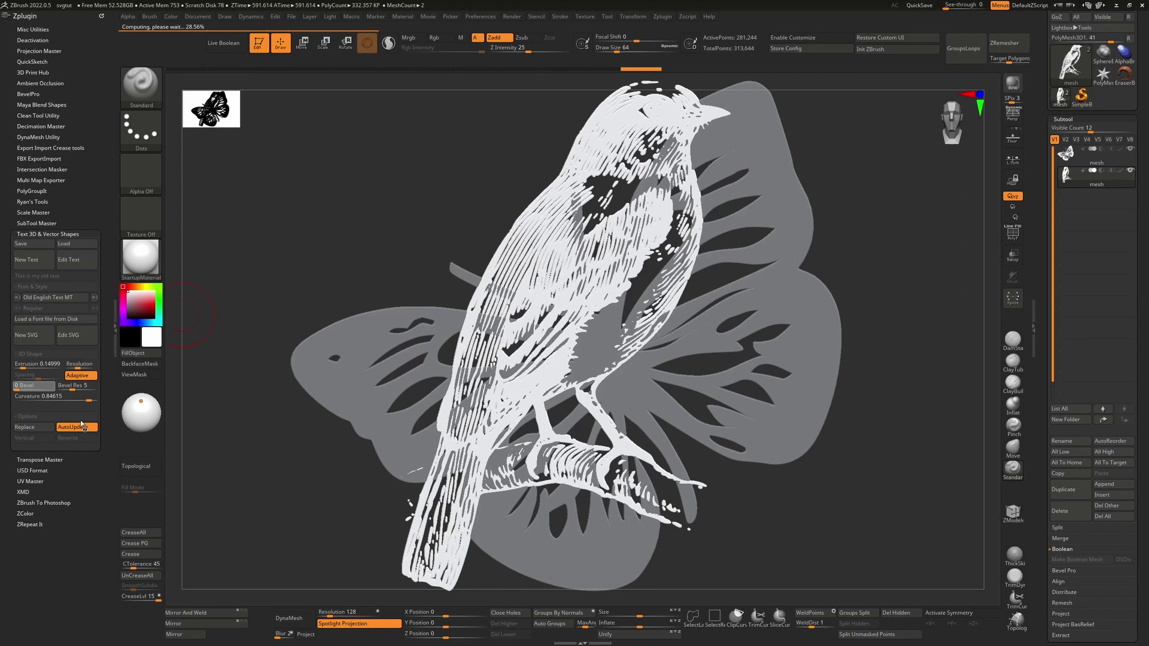
- Move the bird subtool in depth relative to the butterfly, and shift it up and to the left in front view
{"action": "left_click_drag", "start_coordinate": [724, 201], "coordinate": [813, 218]}
{"action": "key", "text": "w"}
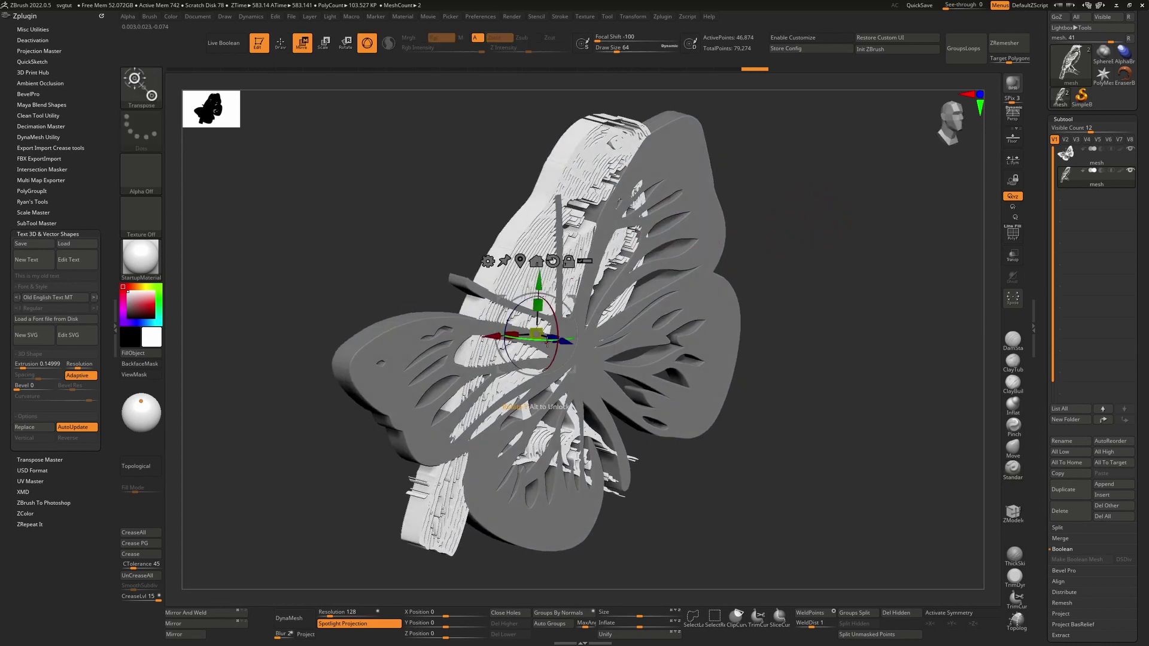
{"action": "left_click_drag", "start_coordinate": [552, 337], "coordinate": [538, 335]}
{"action": "left_click_drag", "start_coordinate": [844, 259], "coordinate": [821, 248], "text": "shift"}
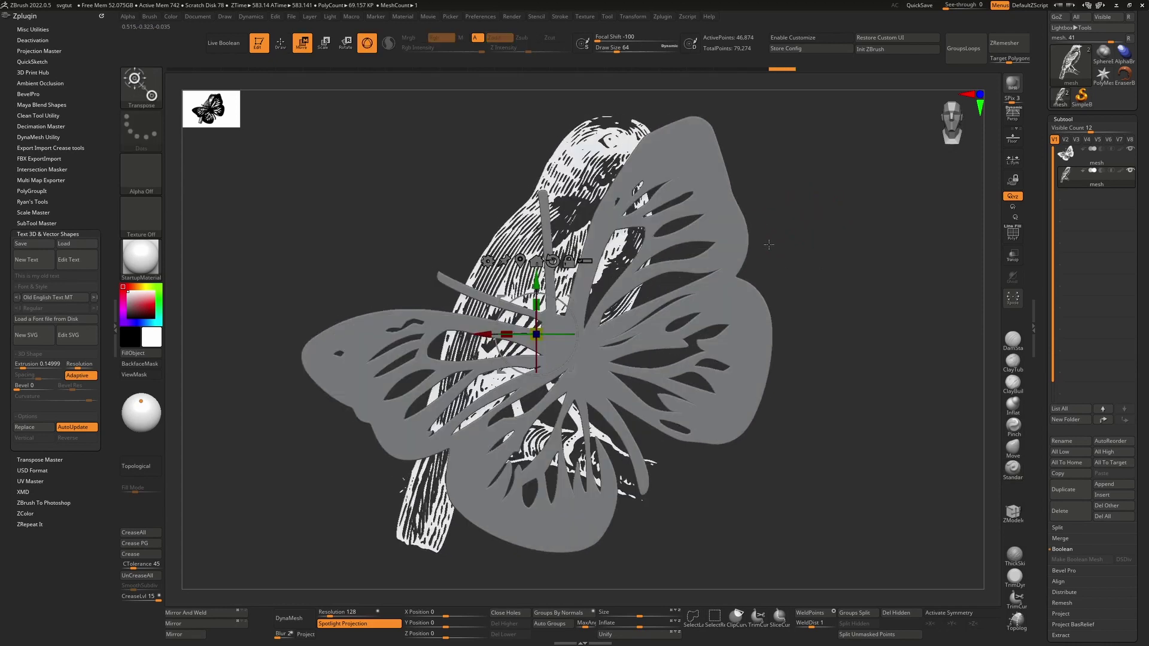
{"action": "key", "text": "q"}
{"action": "key", "text": "w"}
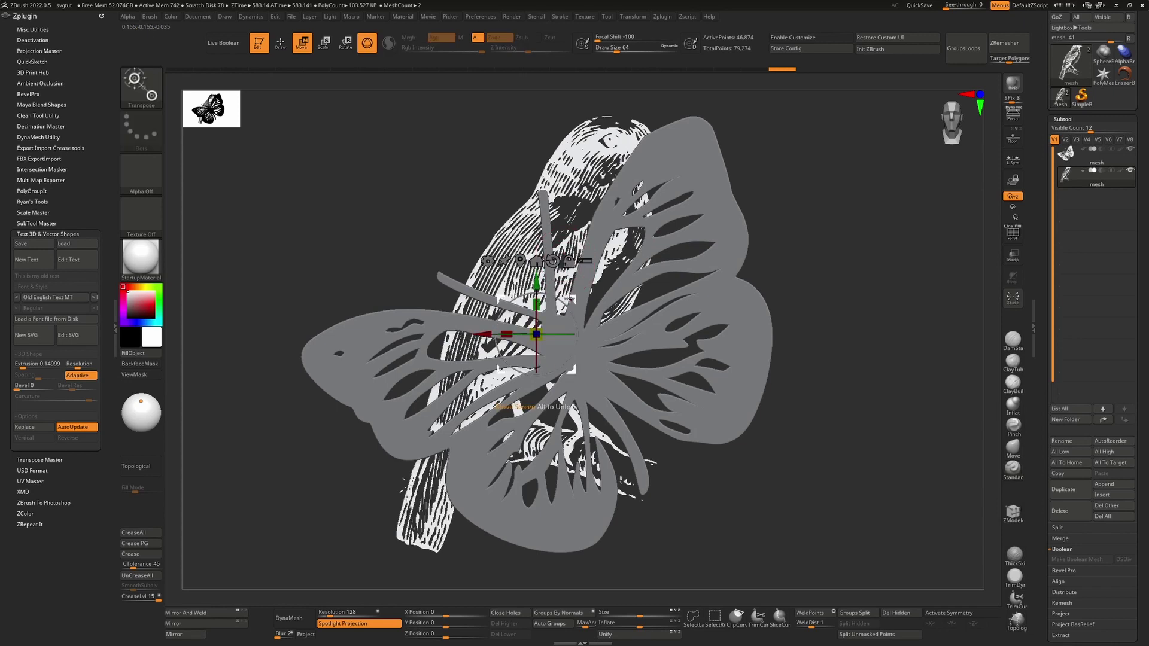
{"action": "left_click_drag", "start_coordinate": [568, 299], "coordinate": [378, 248]}
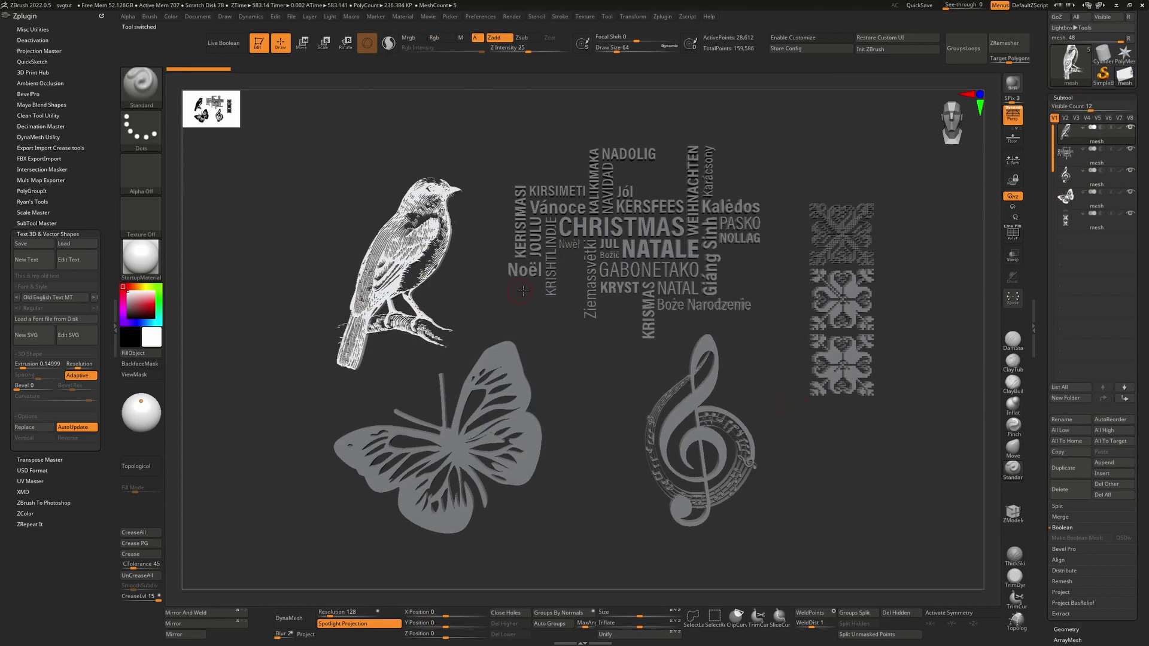
- Examine the extruded bird, word cloud, ornamental strip and treble clef shapes up close from several angles
{"action": "right_click_drag", "start_coordinate": [523, 290], "coordinate": [589, 391], "text": "ctrl"}
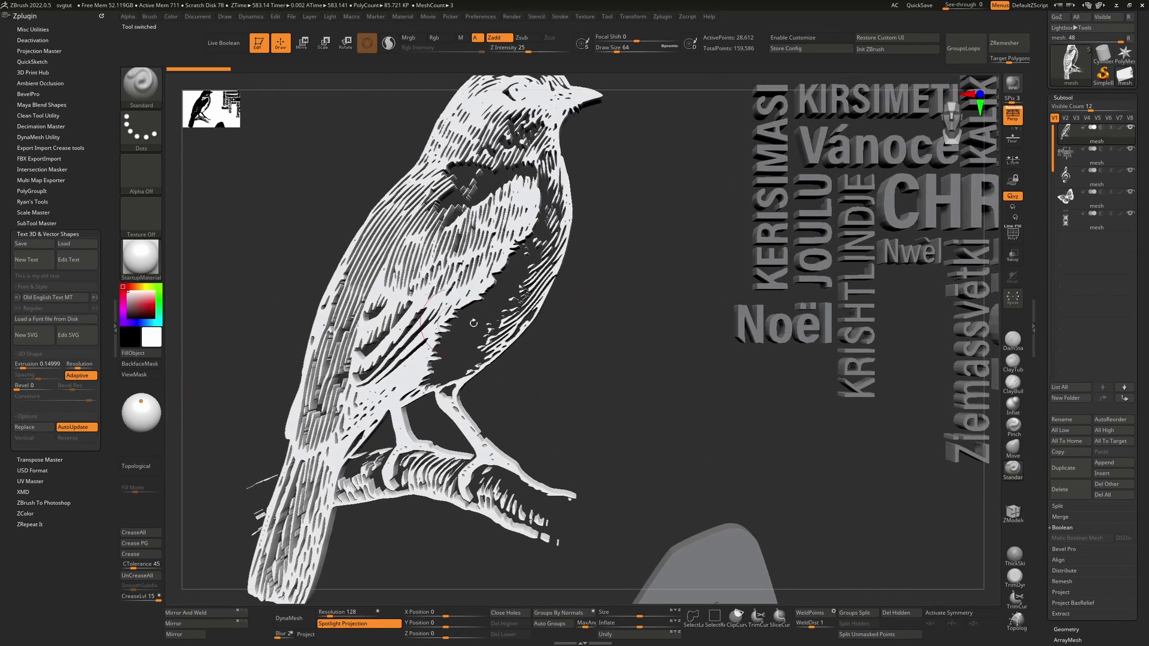
{"action": "right_click_drag", "start_coordinate": [473, 324], "coordinate": [299, 388]}
{"action": "right_click_drag", "start_coordinate": [812, 395], "coordinate": [619, 375], "text": "alt"}
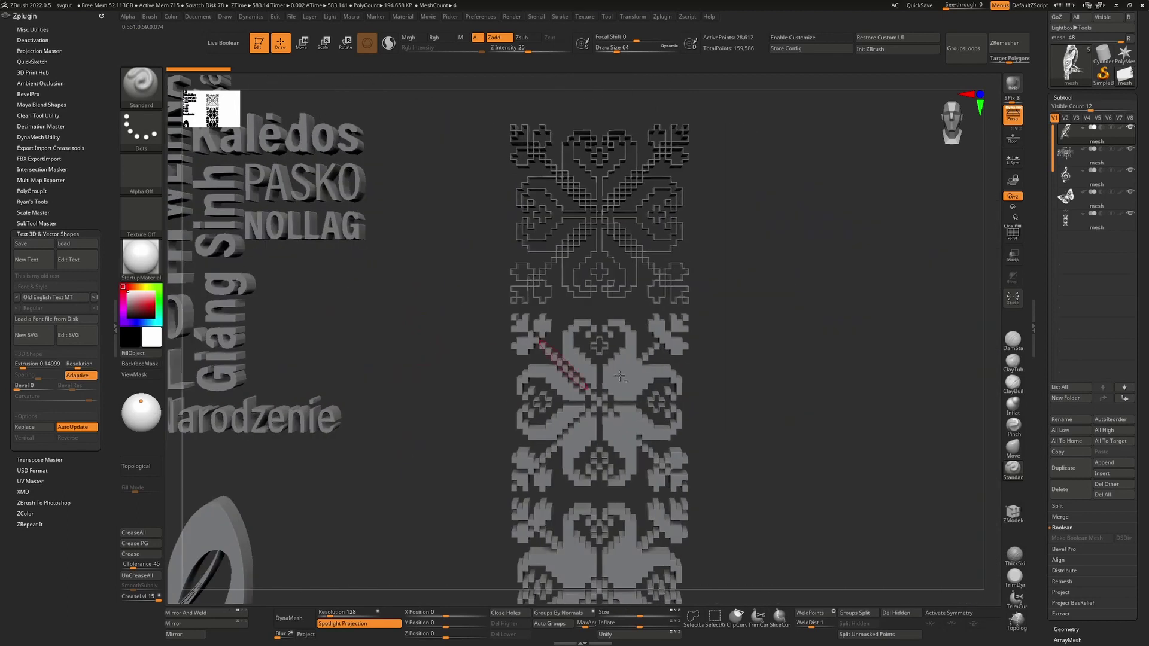
{"action": "right_click_drag", "start_coordinate": [686, 262], "coordinate": [561, 353]}
{"action": "left_click_drag", "start_coordinate": [393, 455], "coordinate": [471, 305], "text": "alt"}
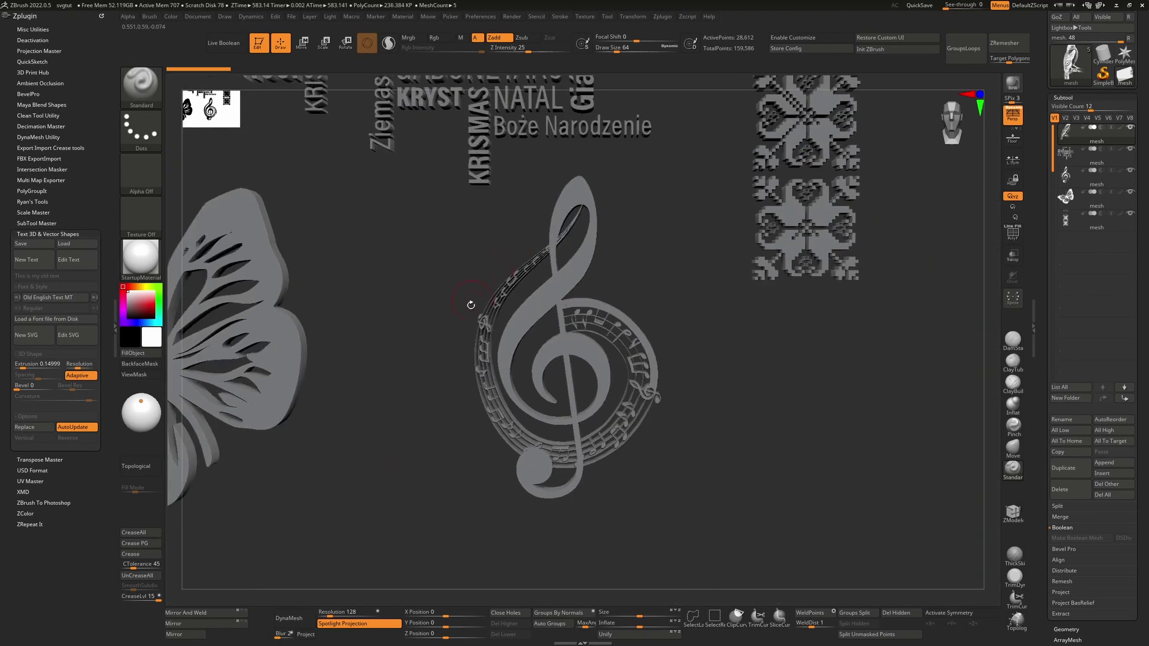
{"action": "left_click_drag", "start_coordinate": [693, 326], "coordinate": [527, 298]}
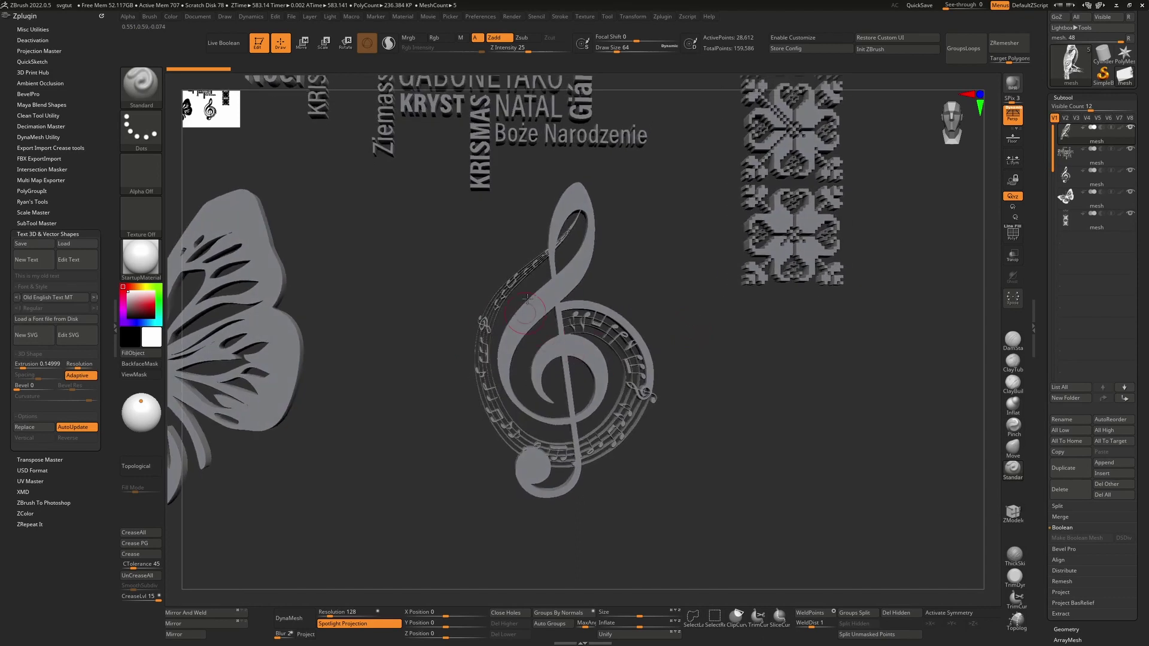
{"action": "right_click_drag", "start_coordinate": [464, 327], "coordinate": [641, 384], "text": "ctrl"}
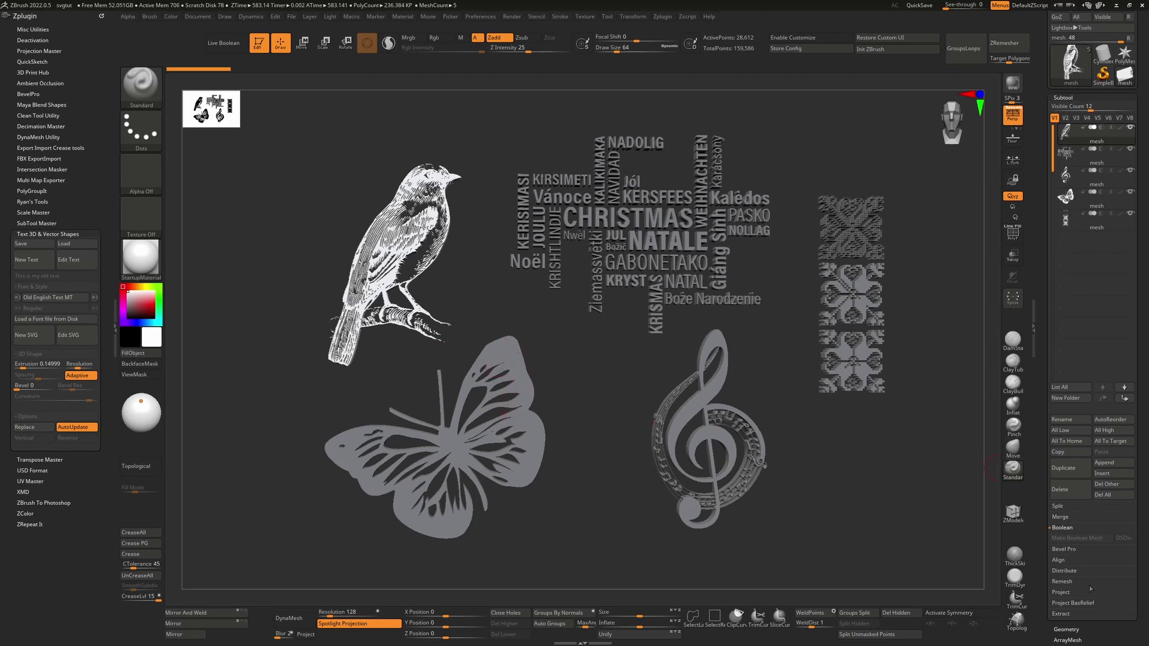
- Append a Cube3D as a new subtool and place it at the top of the subtool list
{"action": "left_click", "coordinate": [1104, 463]}
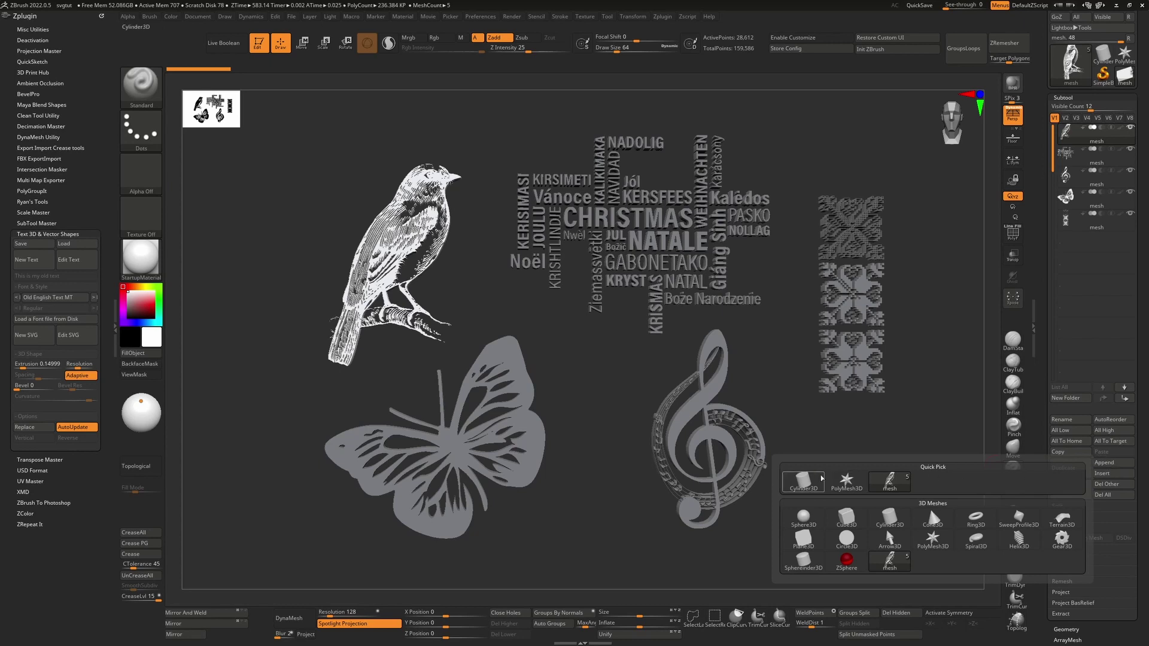
{"action": "left_click", "coordinate": [846, 518]}
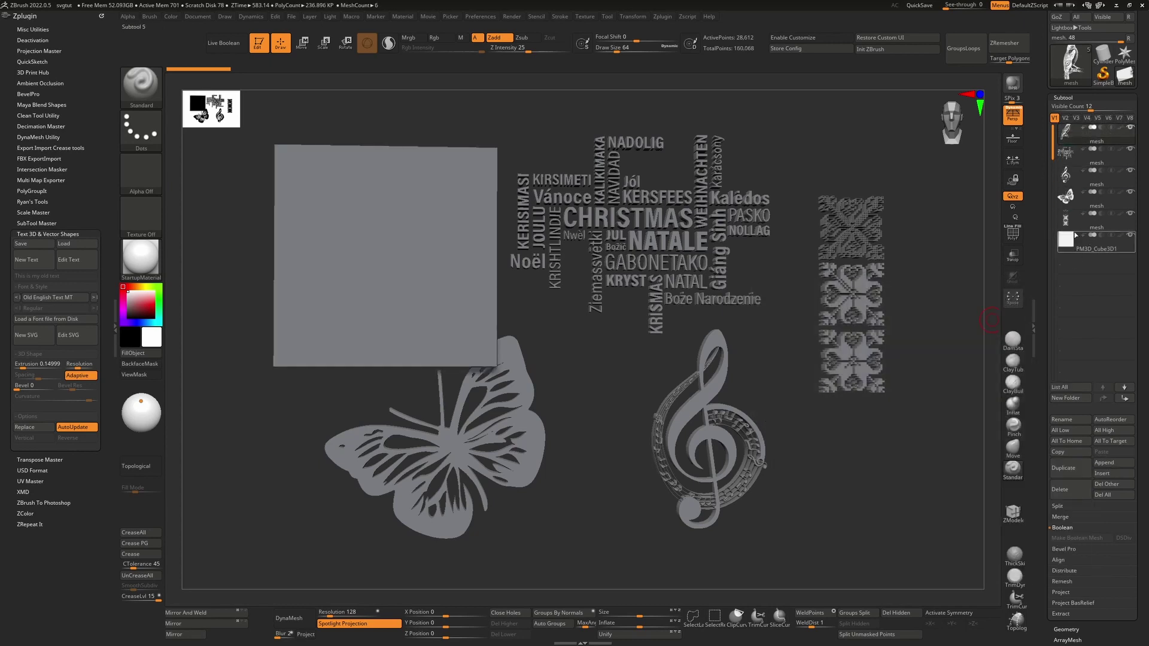
{"action": "left_click", "coordinate": [1075, 235]}
{"action": "key", "text": "w"}
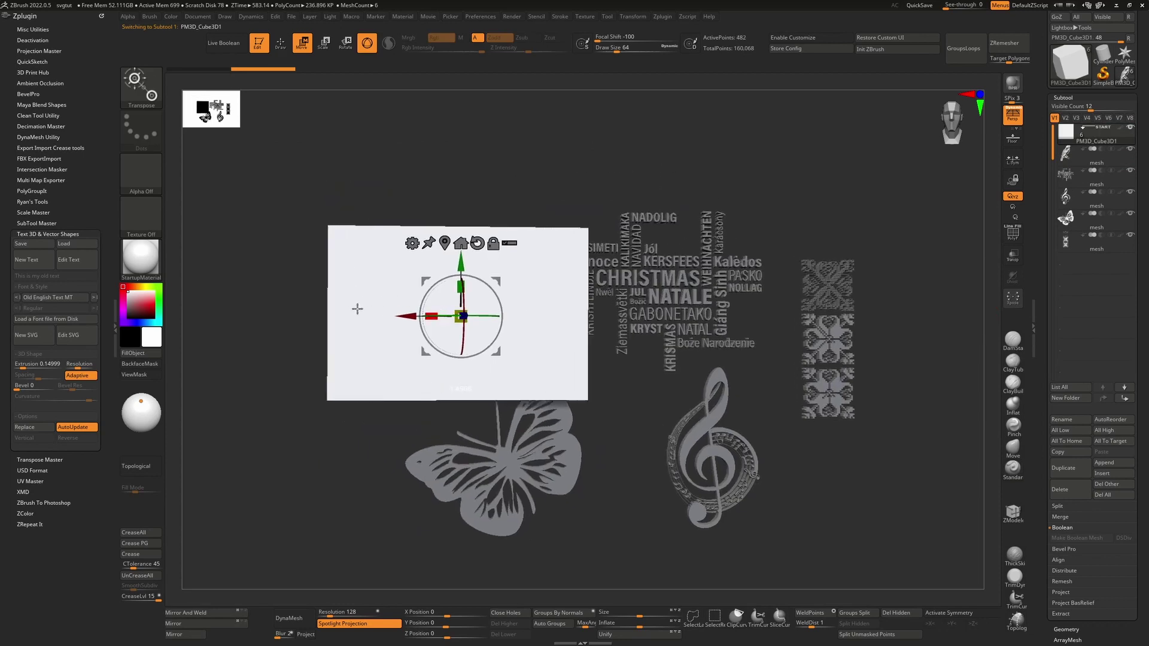
- Widen the cube, flatten its depth into a thin slab, and shift it sideways toward the shapes
{"action": "left_click_drag", "start_coordinate": [357, 308], "coordinate": [150, 309]}
{"action": "left_click_drag", "start_coordinate": [526, 161], "coordinate": [573, 269]}
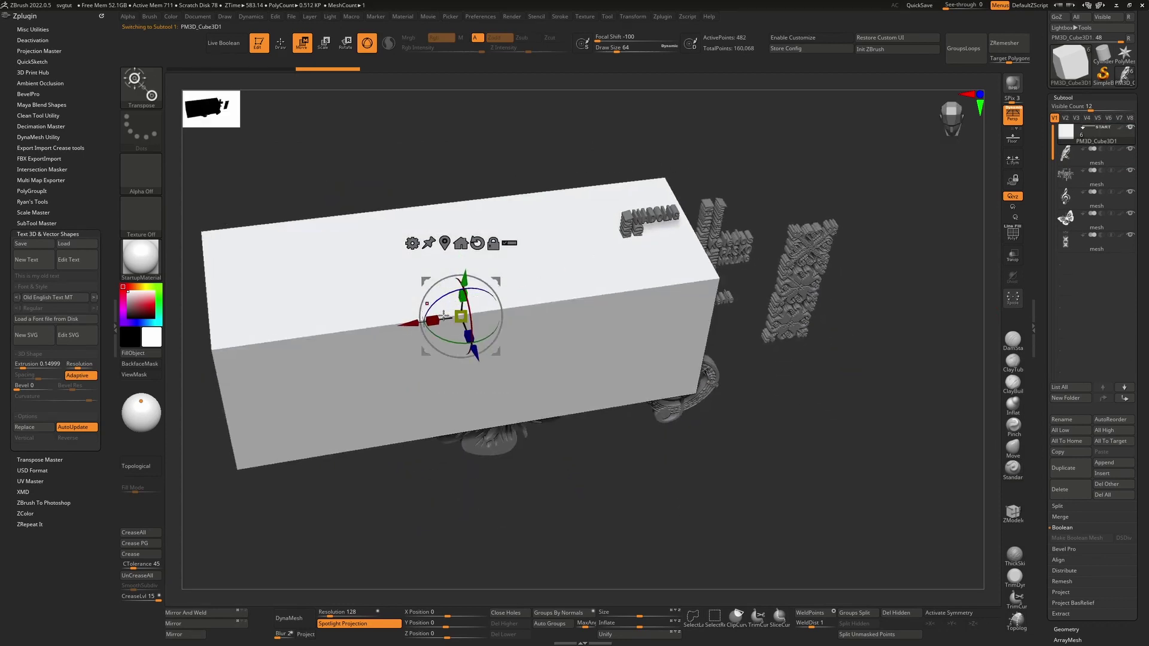
{"action": "left_click_drag", "start_coordinate": [444, 315], "coordinate": [655, 120]}
{"action": "left_click_drag", "start_coordinate": [643, 312], "coordinate": [598, 179]}
{"action": "left_click_drag", "start_coordinate": [654, 329], "coordinate": [737, 333]}
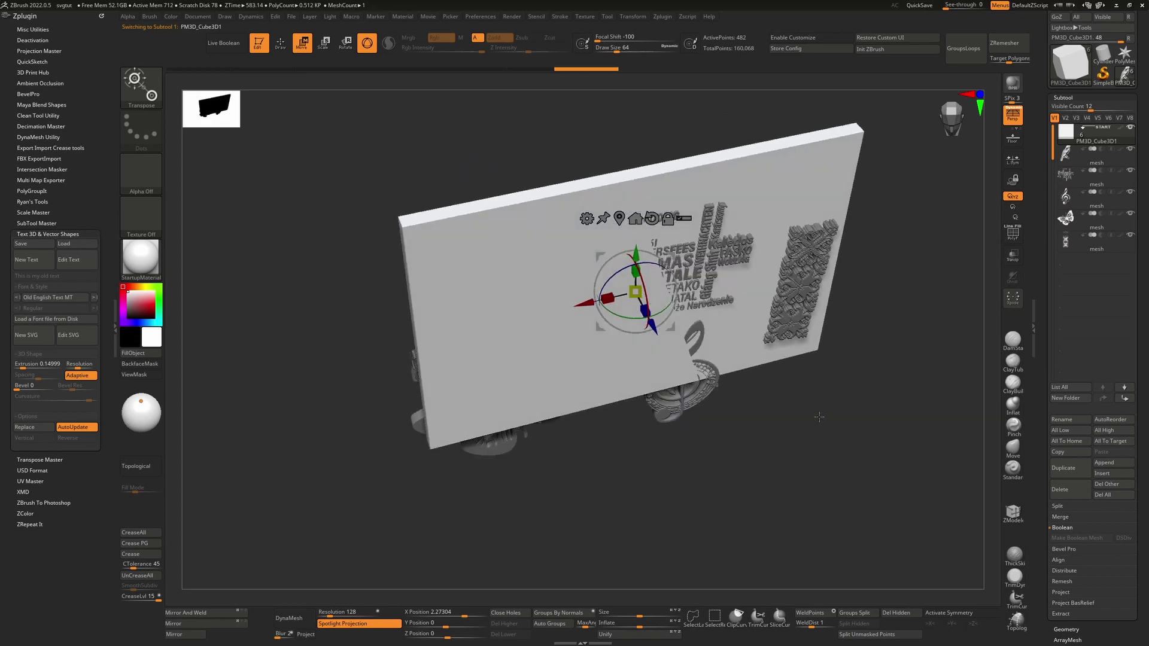
{"action": "key", "text": "ctrl+z"}
- Reposition the slab in front view and stretch its height and width to cover the group of shapes
{"action": "left_click_drag", "start_coordinate": [821, 439], "coordinate": [834, 387], "text": "shift"}
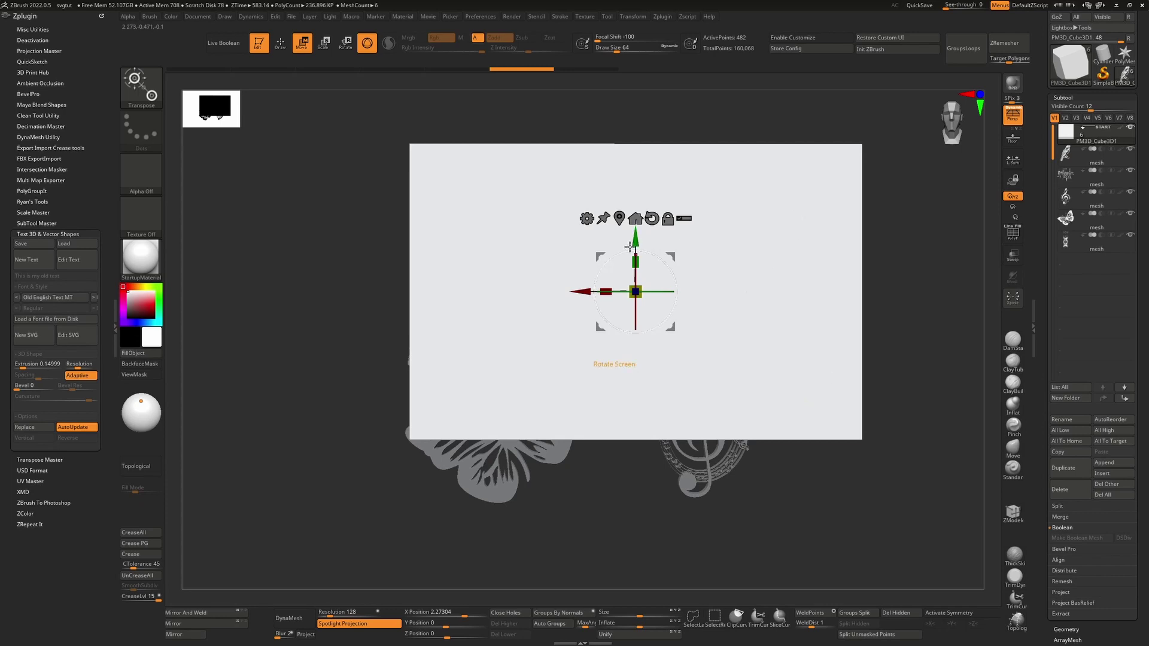
{"action": "left_click_drag", "start_coordinate": [633, 243], "coordinate": [633, 314]}
{"action": "left_click_drag", "start_coordinate": [582, 363], "coordinate": [557, 363]}
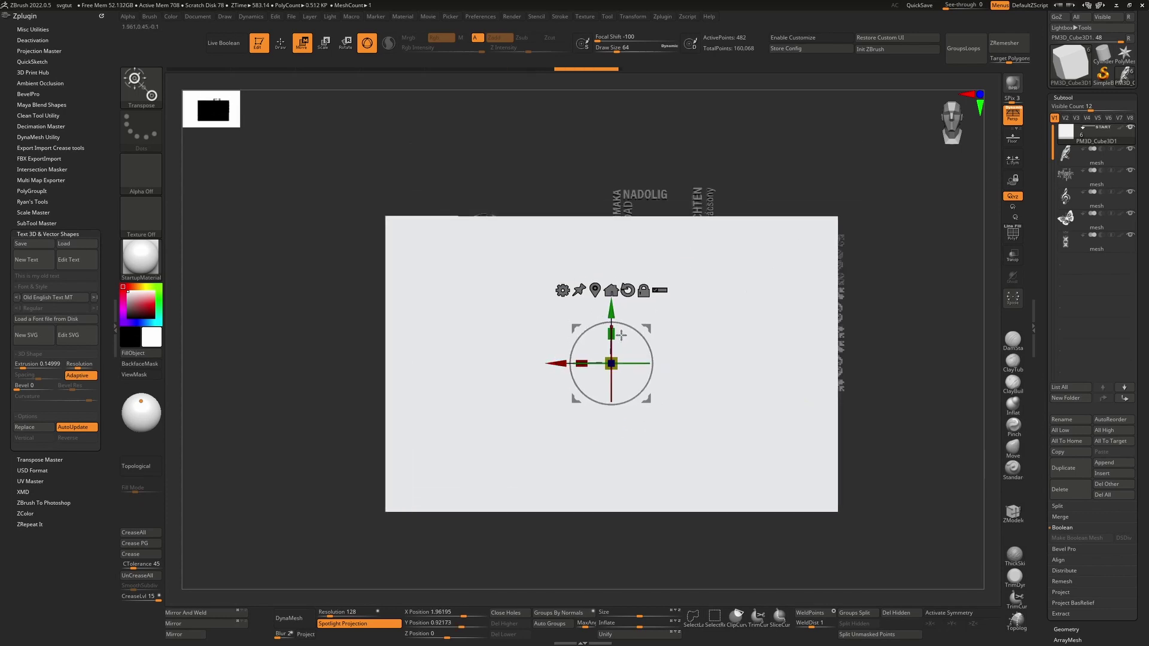
{"action": "left_click_drag", "start_coordinate": [612, 334], "coordinate": [611, 290]}
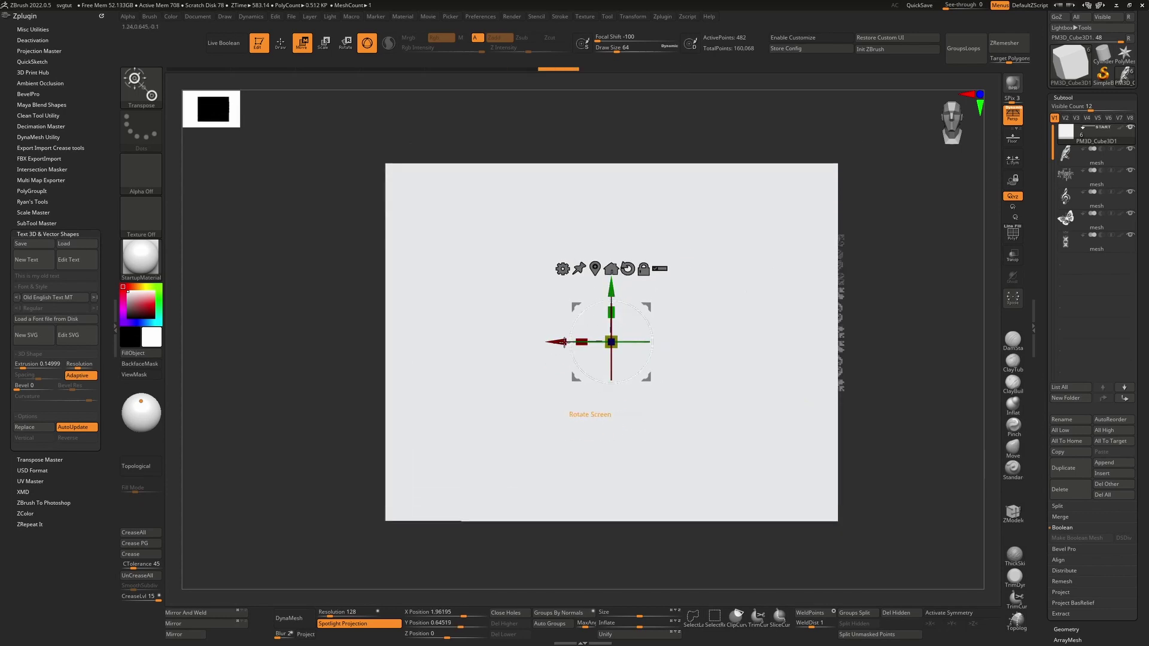
{"action": "left_click_drag", "start_coordinate": [564, 342], "coordinate": [581, 342]}
- Move the slab in depth so the shapes protrude from its front face, and widen it around them
{"action": "left_click_drag", "start_coordinate": [865, 308], "coordinate": [892, 311]}
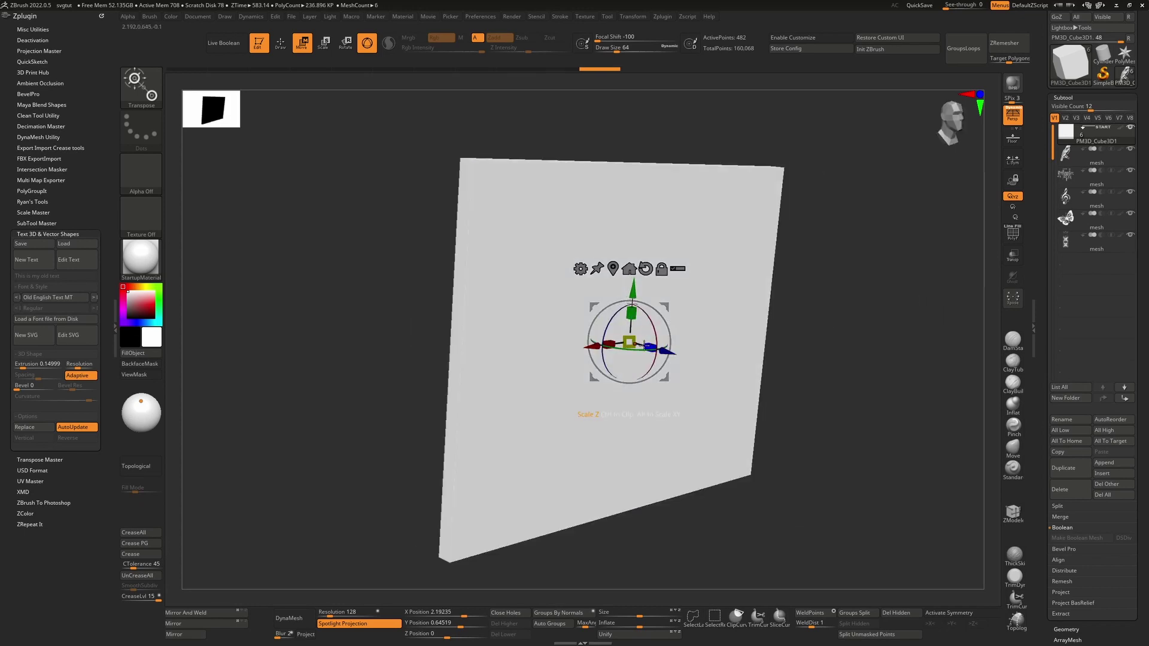
{"action": "left_click_drag", "start_coordinate": [645, 346], "coordinate": [673, 350]}
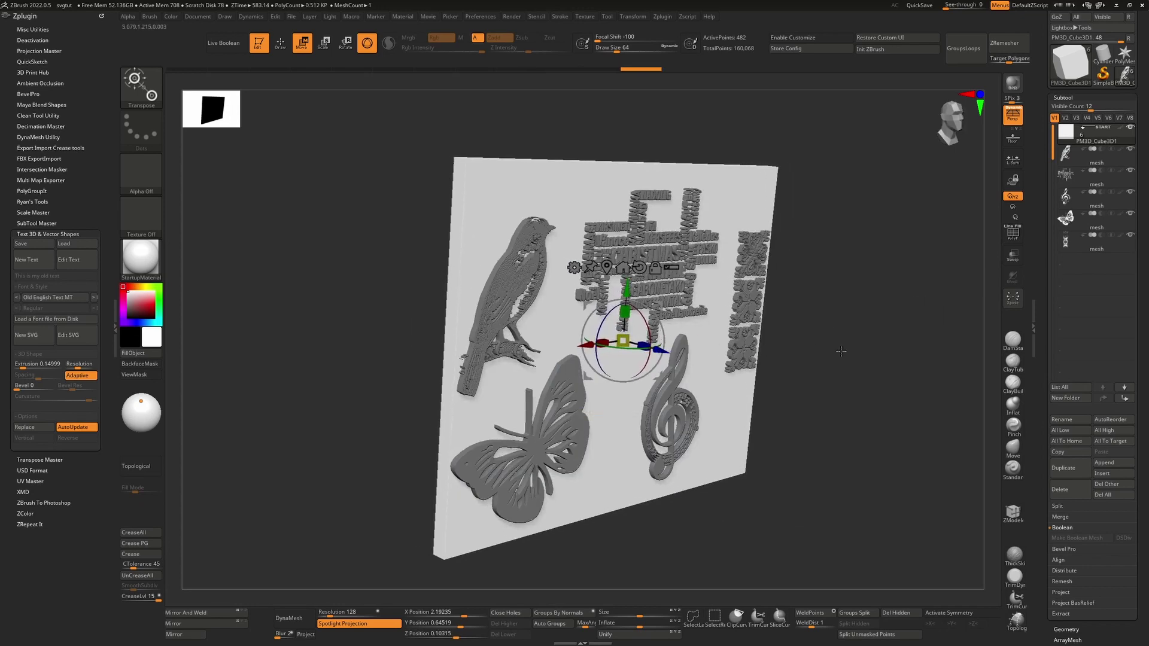
{"action": "left_click_drag", "start_coordinate": [840, 352], "coordinate": [731, 345], "text": "shift"}
{"action": "left_click_drag", "start_coordinate": [593, 341], "coordinate": [566, 340]}
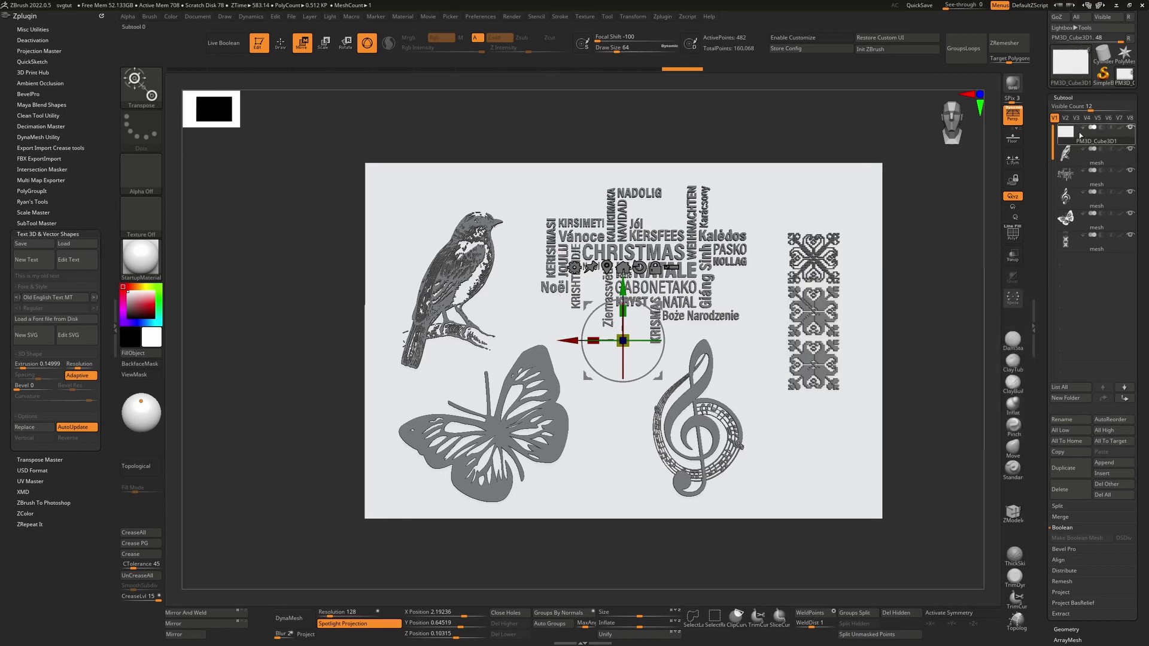
- Set all five shape subtools to subtract from the slab and turn on Live Boolean
{"action": "left_click", "coordinate": [1082, 127]}
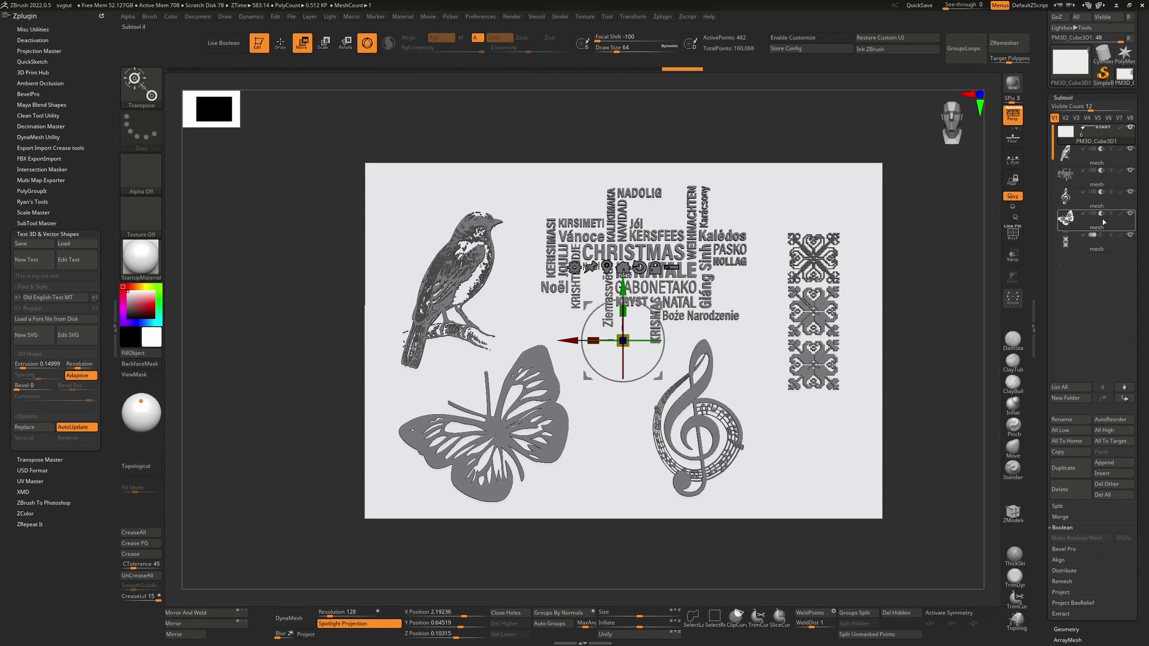
{"action": "left_click", "coordinate": [223, 43]}
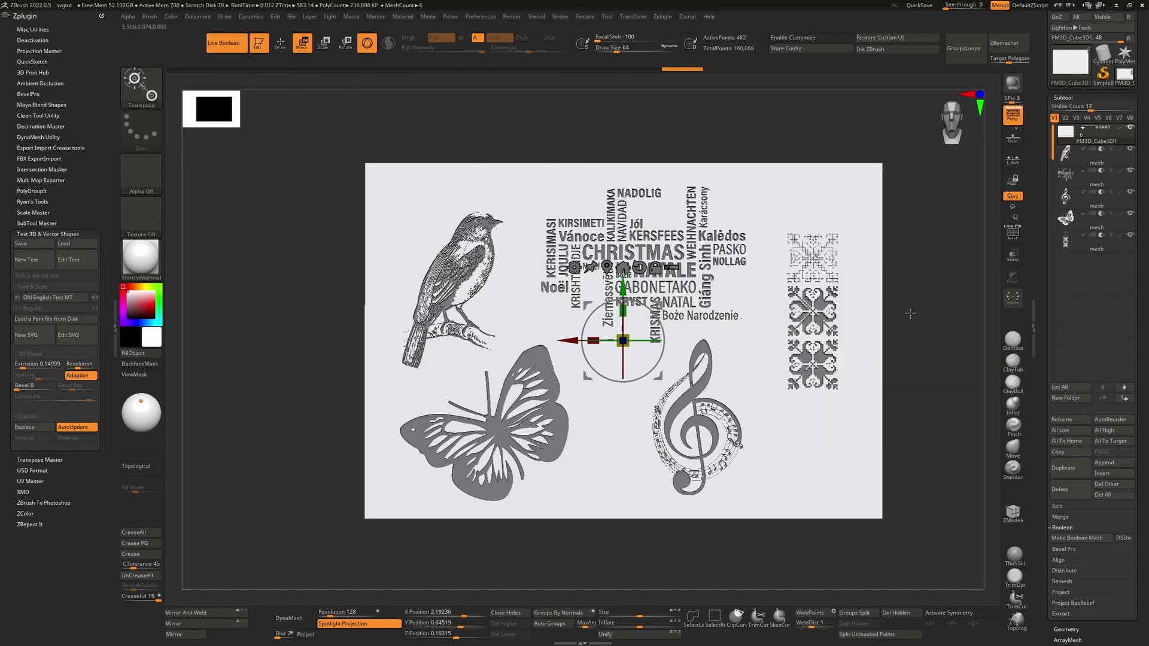
{"action": "left_click_drag", "start_coordinate": [748, 284], "coordinate": [733, 275]}
{"action": "right_click_drag", "start_coordinate": [733, 275], "coordinate": [718, 349], "text": "ctrl"}
{"action": "right_click_drag", "start_coordinate": [532, 200], "coordinate": [683, 267], "text": "alt"}
{"action": "right_click_drag", "start_coordinate": [696, 405], "coordinate": [562, 265], "text": "alt"}
{"action": "left_click_drag", "start_coordinate": [844, 269], "coordinate": [824, 275], "text": "shift"}
{"action": "key", "text": "q"}
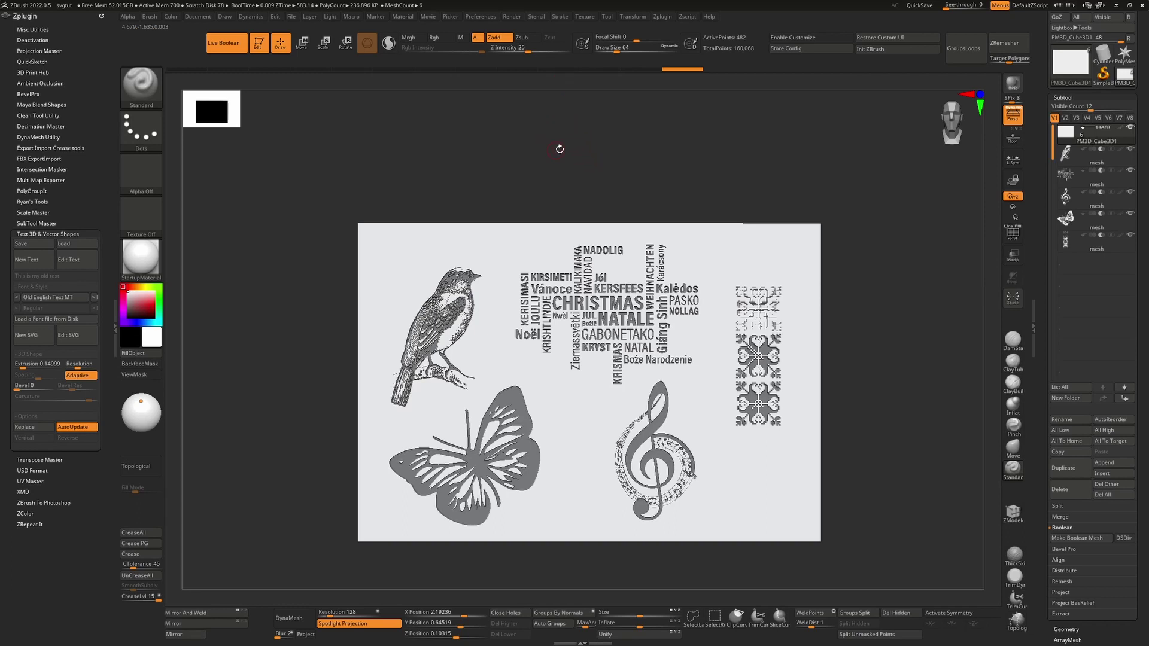
- Check the KeyShot external renderer option and compare the slab with Live Boolean off and on
{"action": "left_click", "coordinate": [512, 17]}
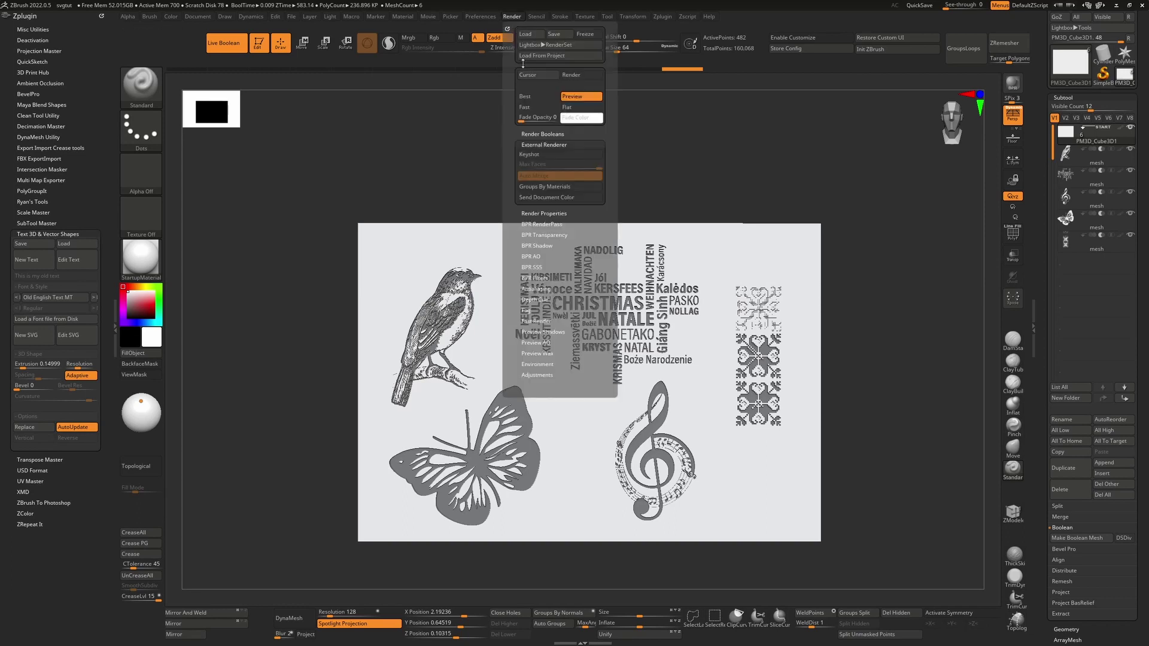
{"action": "left_click", "coordinate": [541, 155]}
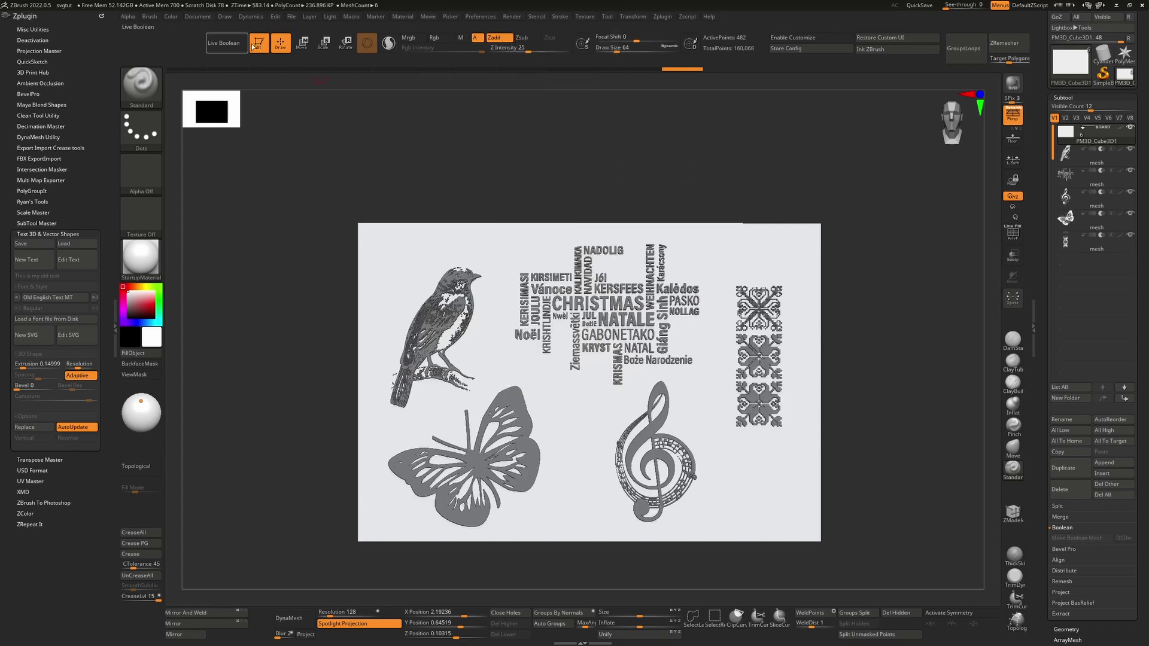
{"action": "mouse_move", "coordinate": [577, 143]}
{"action": "left_mouse_down"}
{"action": "mouse_move", "coordinate": [538, 141]}
{"action": "mouse_move", "coordinate": [579, 133]}
{"action": "left_mouse_up"}
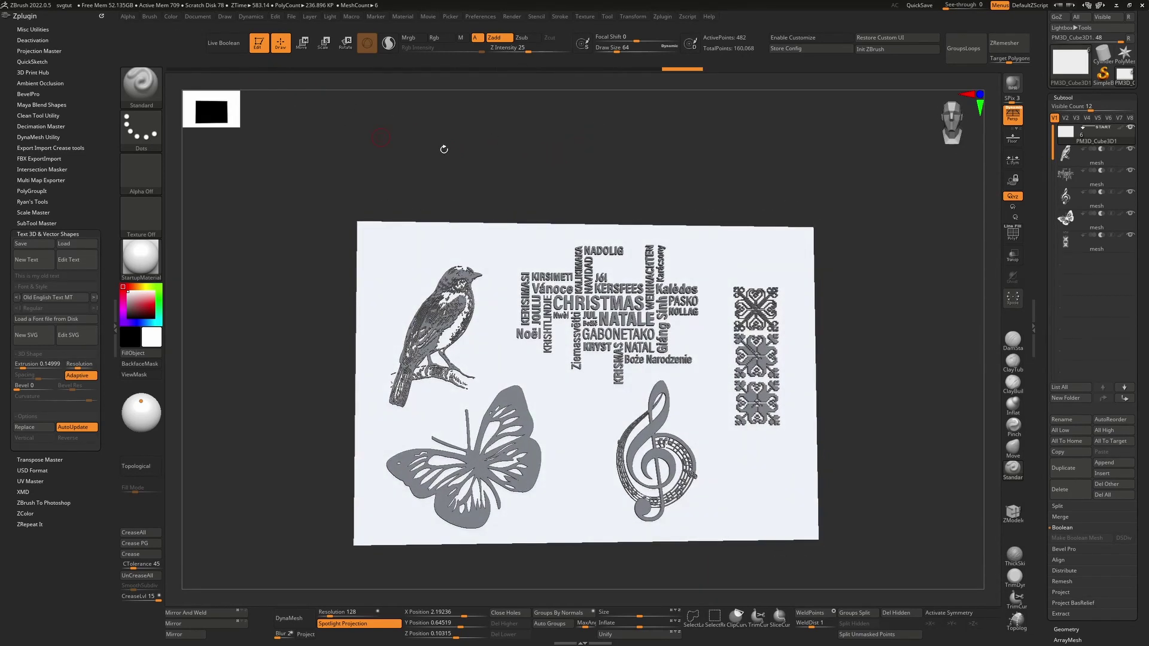
{"action": "left_click", "coordinate": [228, 43]}
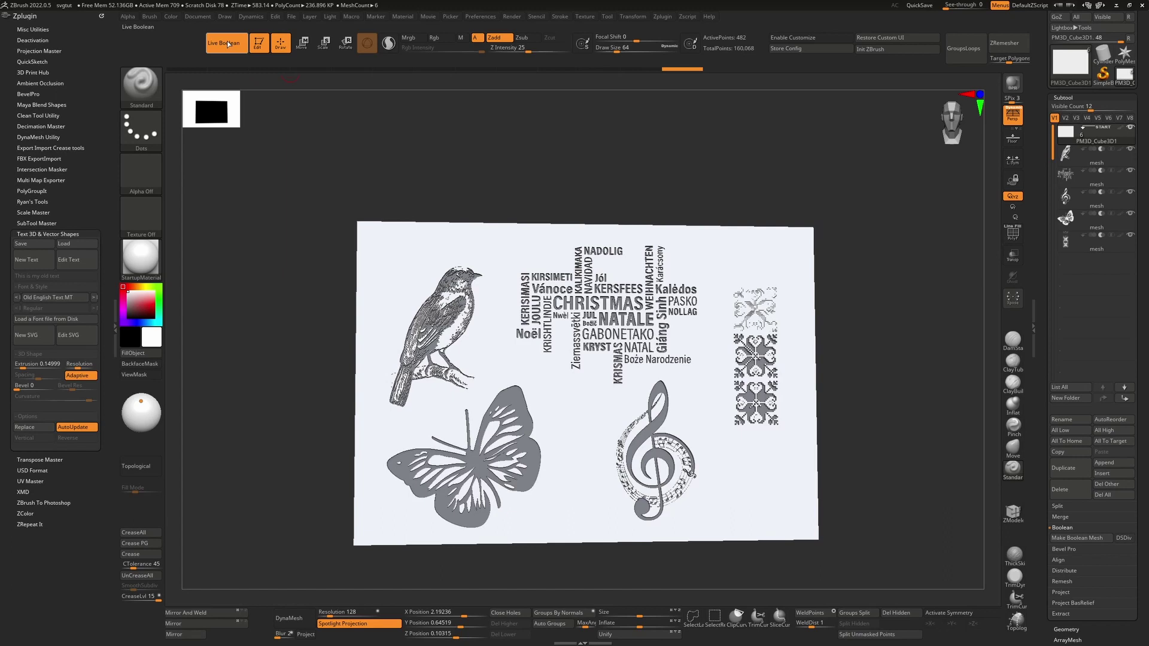
- Make a boolean mesh from the slab and shapes, switch to the resulting UMesh tool, and turn off Live Boolean
{"action": "left_click", "coordinate": [1088, 539]}
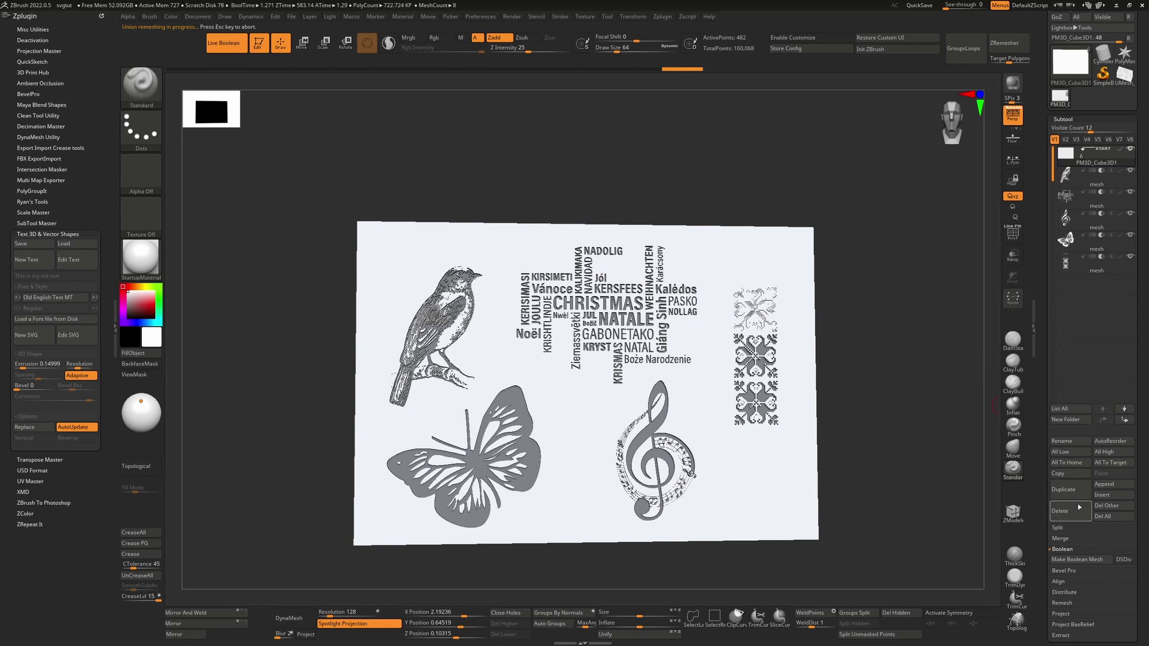
{"action": "left_click", "coordinate": [1125, 77]}
{"action": "mouse_move", "coordinate": [902, 296]}
{"action": "left_mouse_down"}
{"action": "mouse_move", "coordinate": [918, 301]}
{"action": "mouse_move", "coordinate": [916, 319]}
{"action": "mouse_move", "coordinate": [907, 306]}
{"action": "left_mouse_up"}
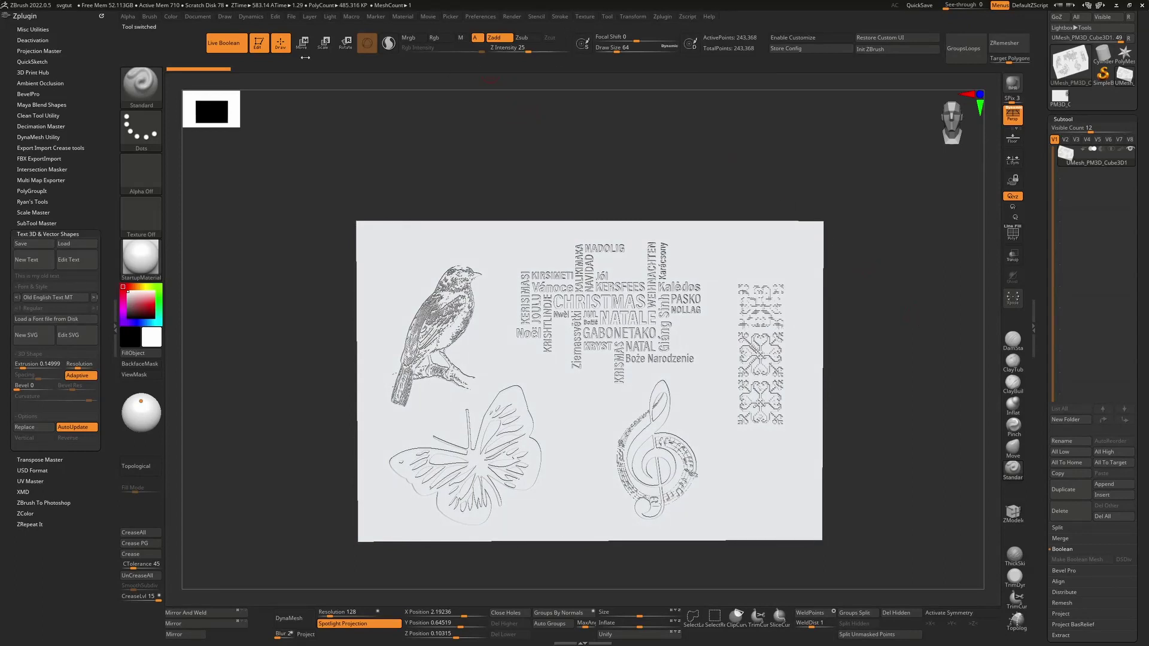
{"action": "left_click", "coordinate": [226, 42]}
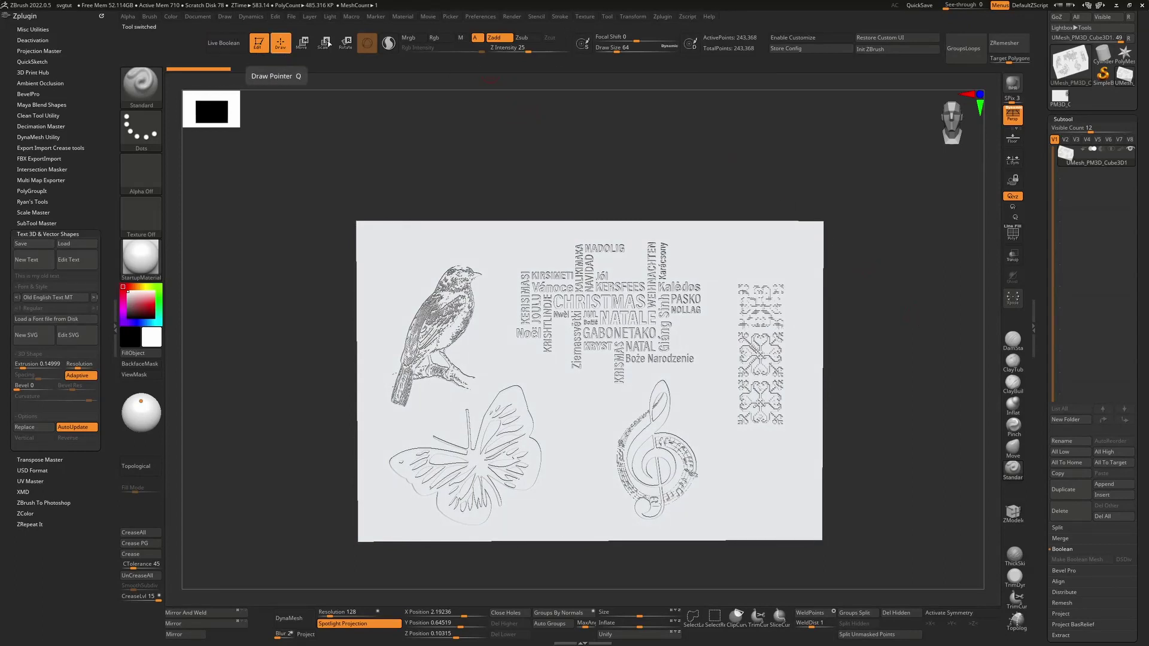
- Send the engraved slab to KeyShot and apply the clear Gem Stones material to it
{"action": "left_click", "coordinate": [512, 17]}
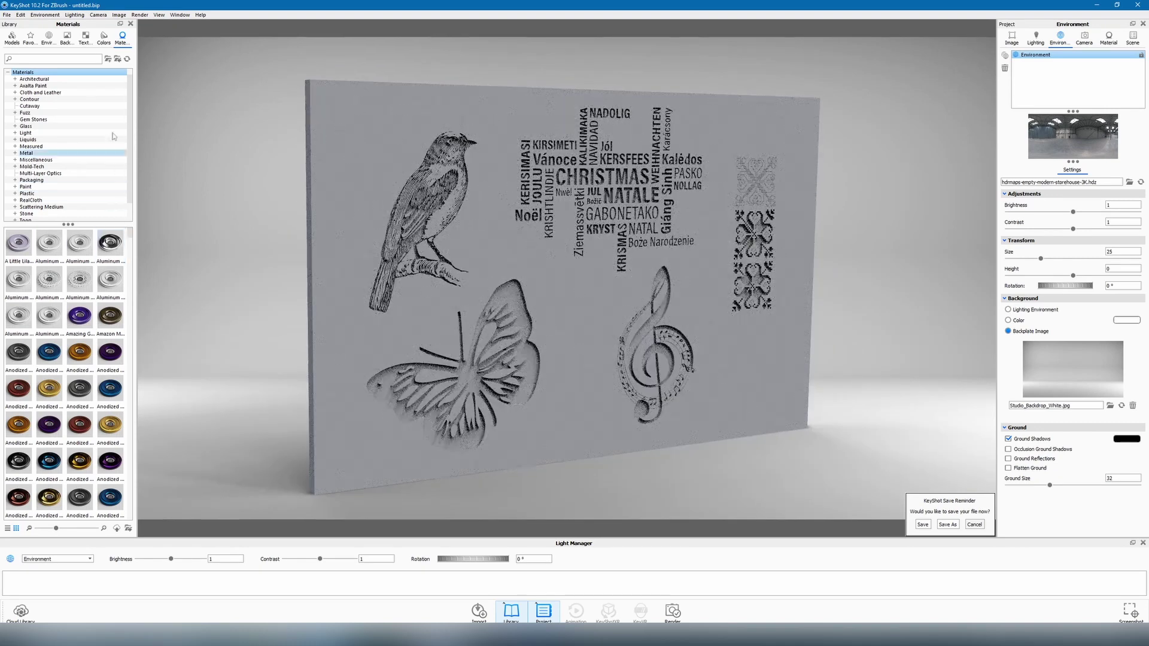
{"action": "left_click", "coordinate": [64, 120]}
{"action": "left_click_drag", "start_coordinate": [110, 243], "coordinate": [600, 285]}
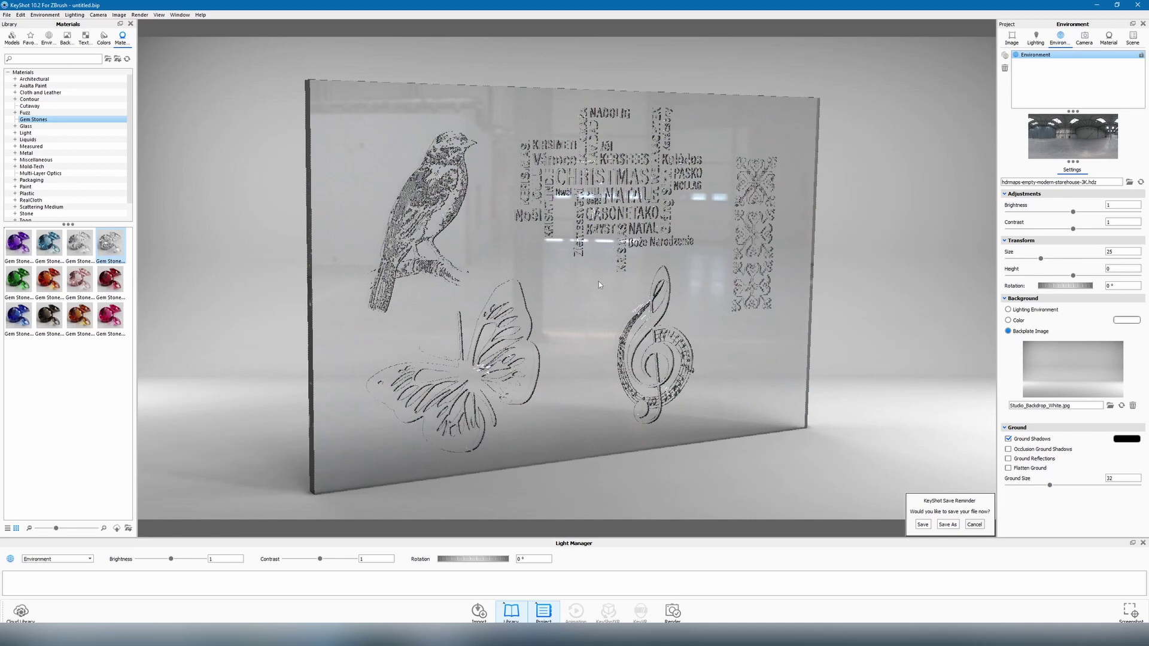
{"action": "right_click", "coordinate": [535, 225]}
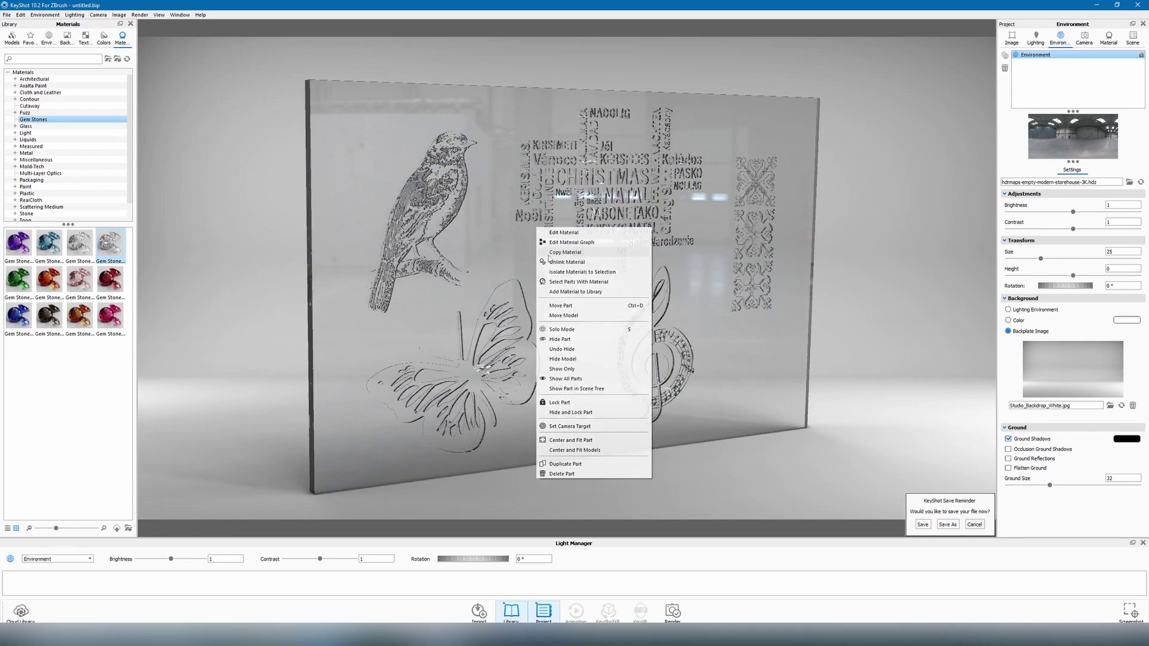
{"action": "left_click", "coordinate": [506, 256]}
{"action": "left_click_drag", "start_coordinate": [507, 256], "coordinate": [558, 313]}
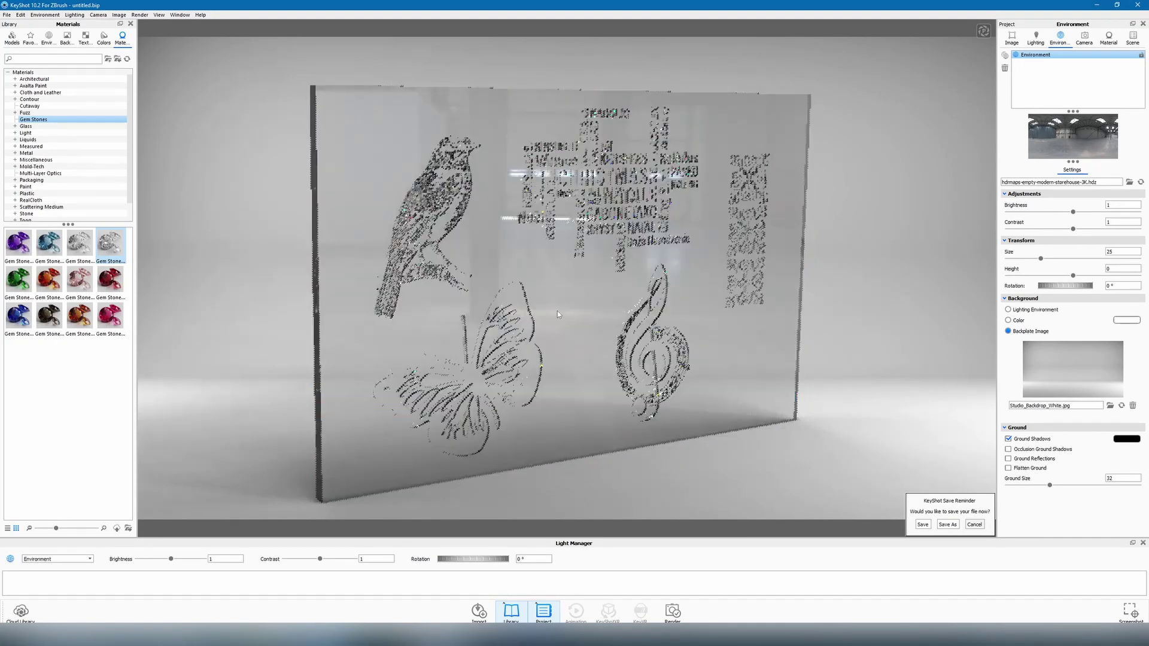